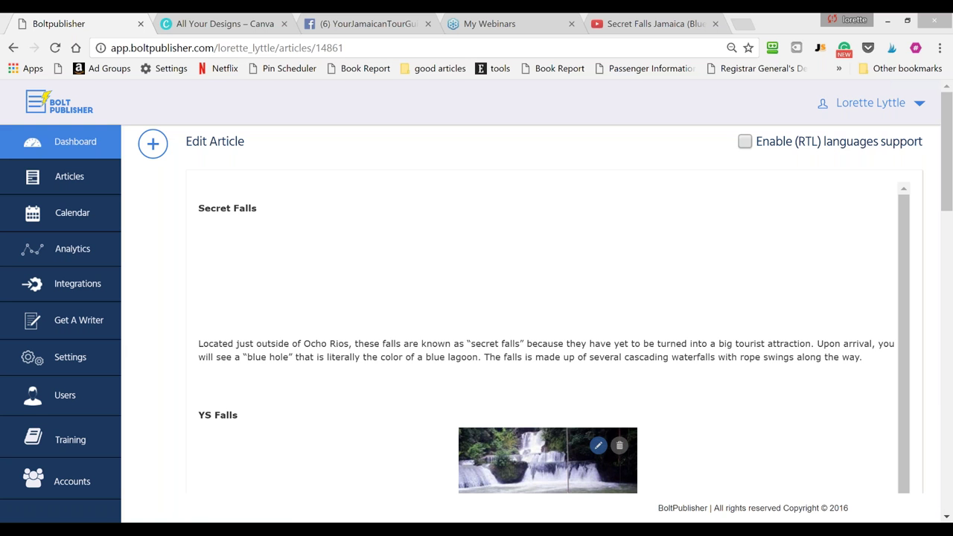
Open the White Witch of Rose Hall Great House article for editing and examine its text, embedded video, button and publishing details
click(69, 177)
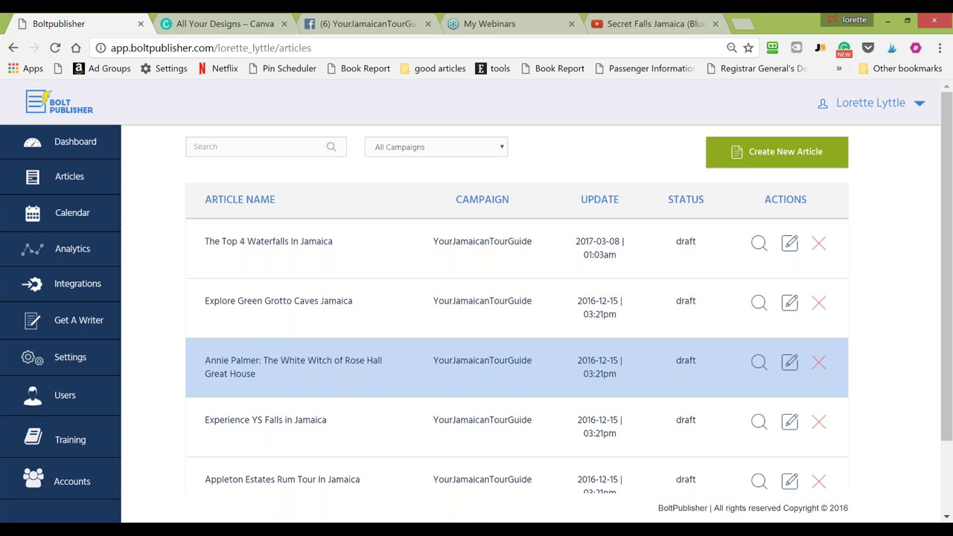
click(789, 364)
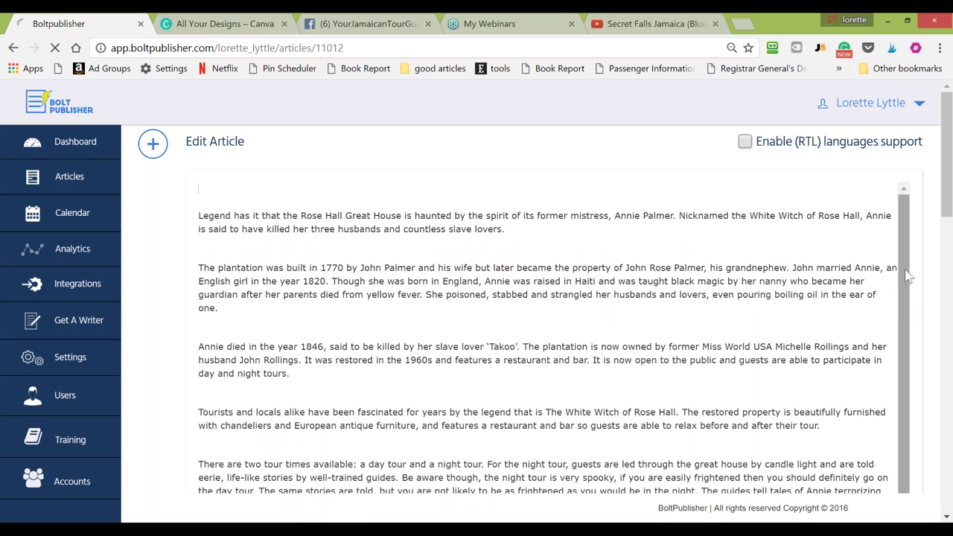
drag(906, 276, 911, 392)
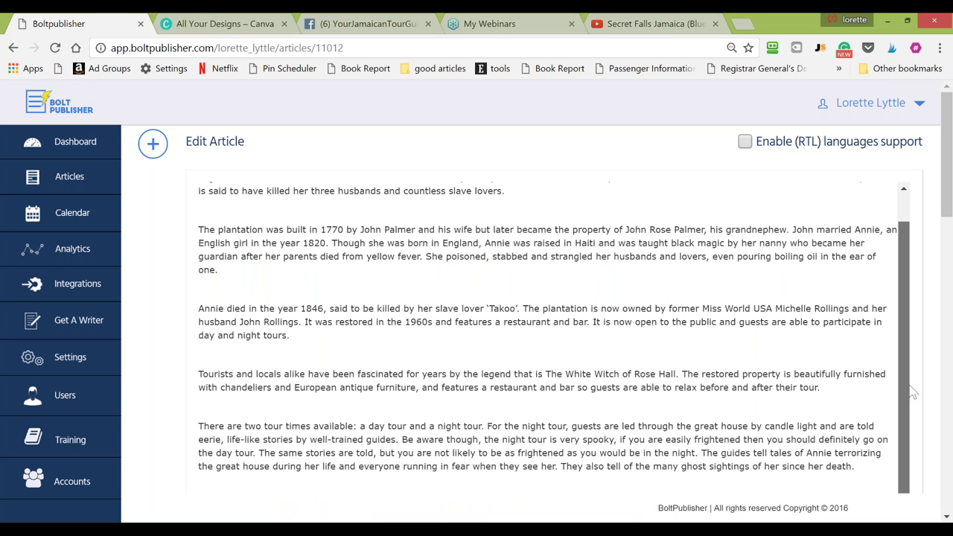
scroll(913, 392, down, 2)
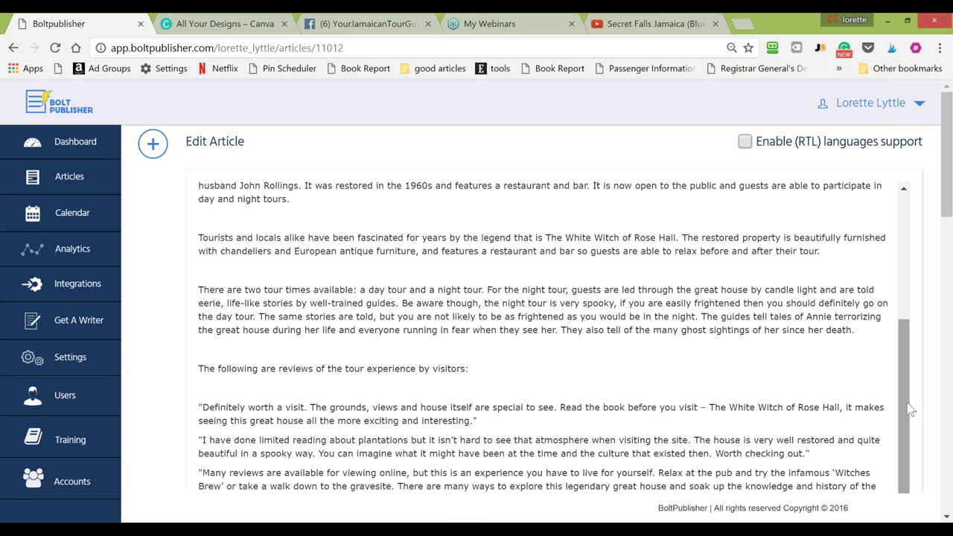
scroll(908, 287, up, 1)
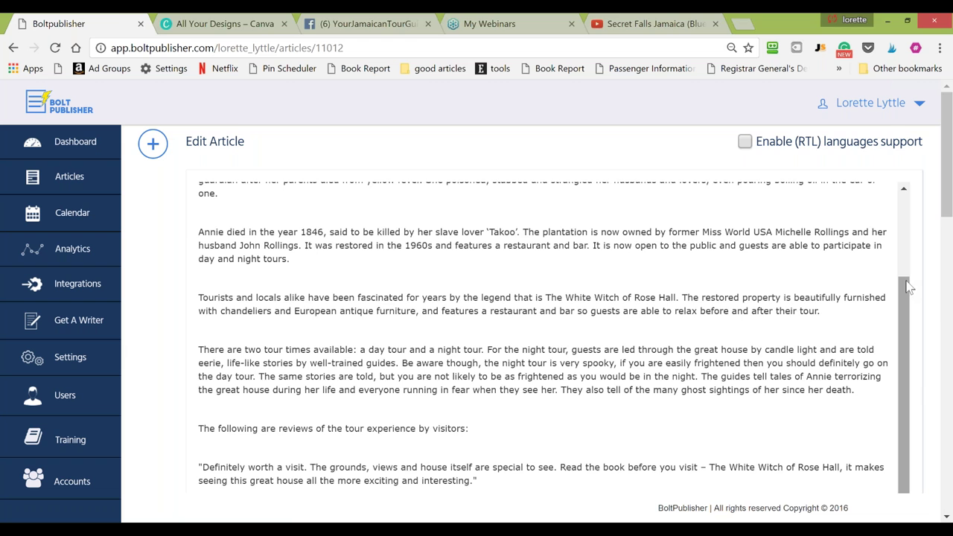
scroll(618, 196, down, 5)
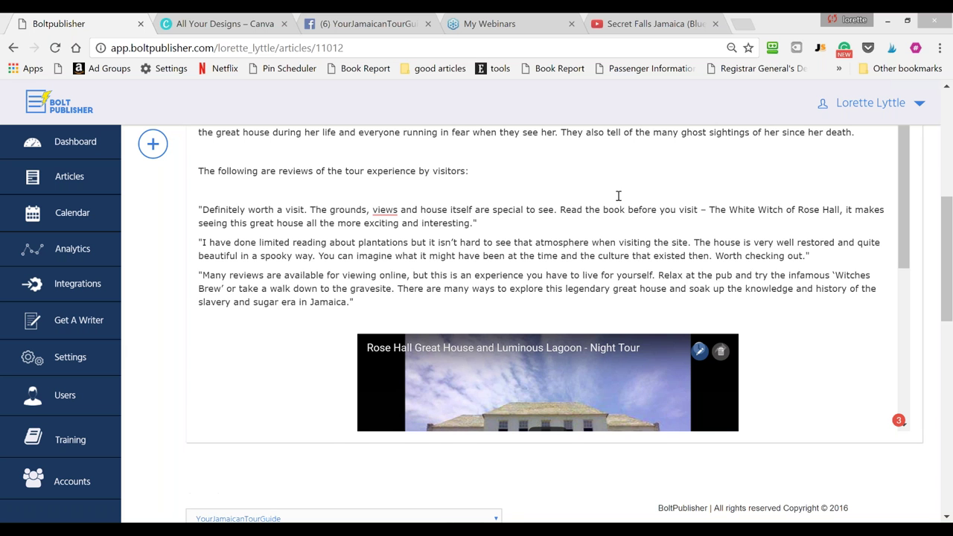
drag(947, 261, 949, 160)
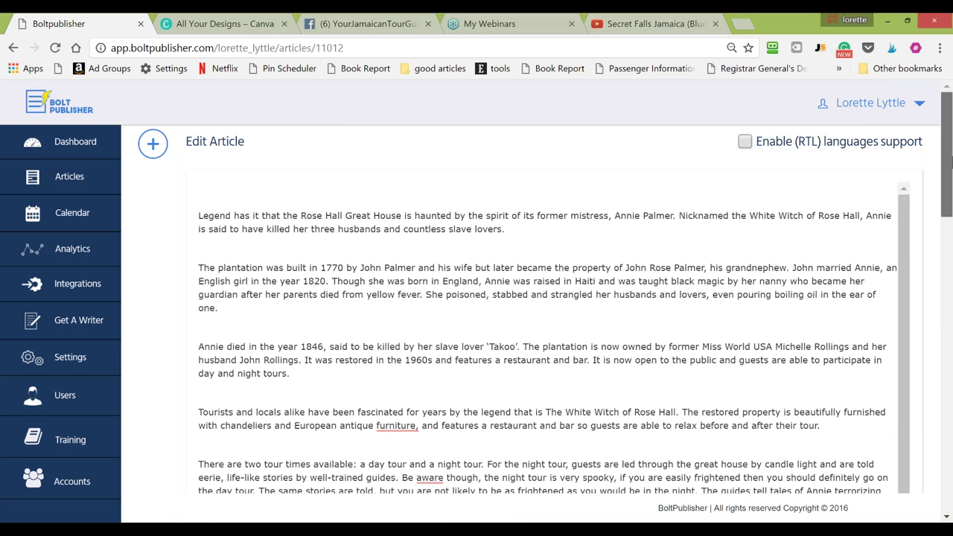
scroll(661, 442, down, 10)
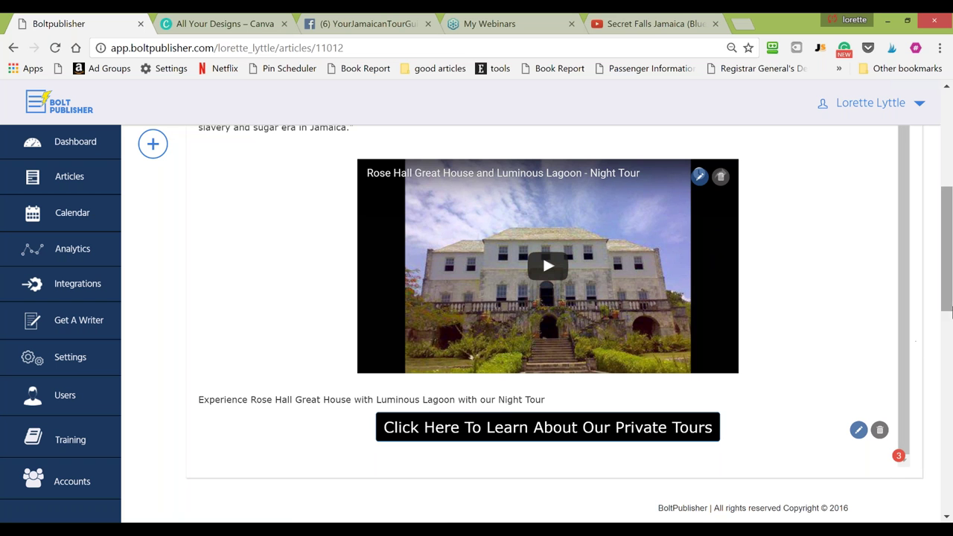
click(947, 387)
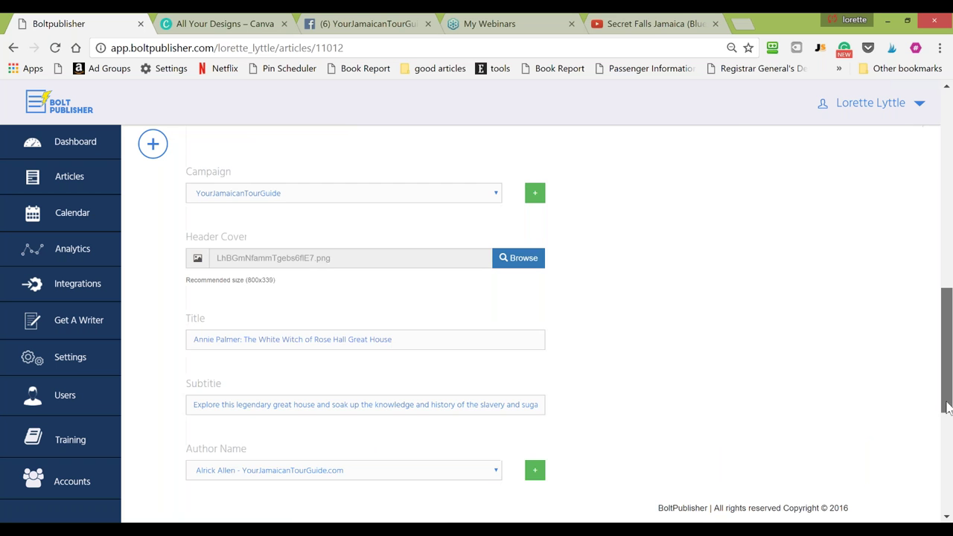
drag(948, 387, 950, 186)
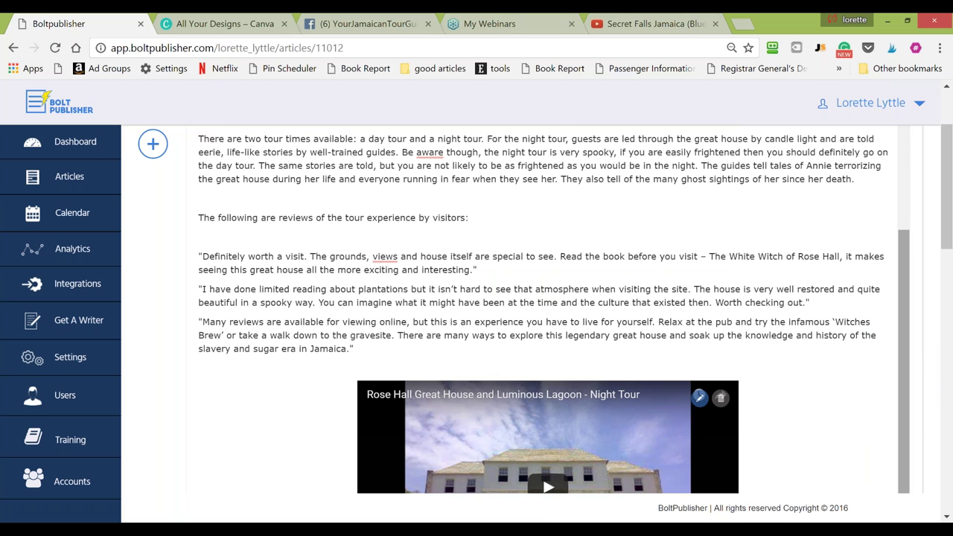
scroll(907, 210, up, 1)
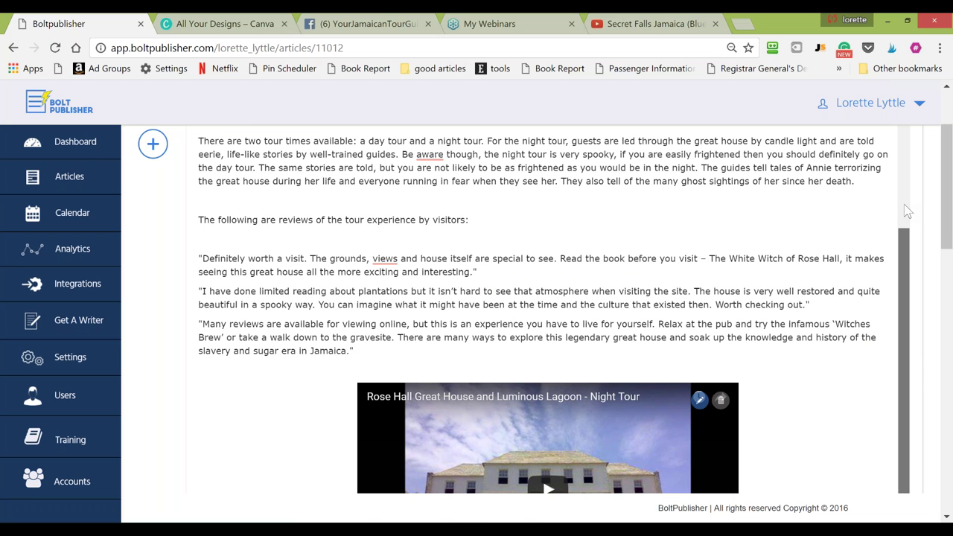
scroll(907, 211, up, 5)
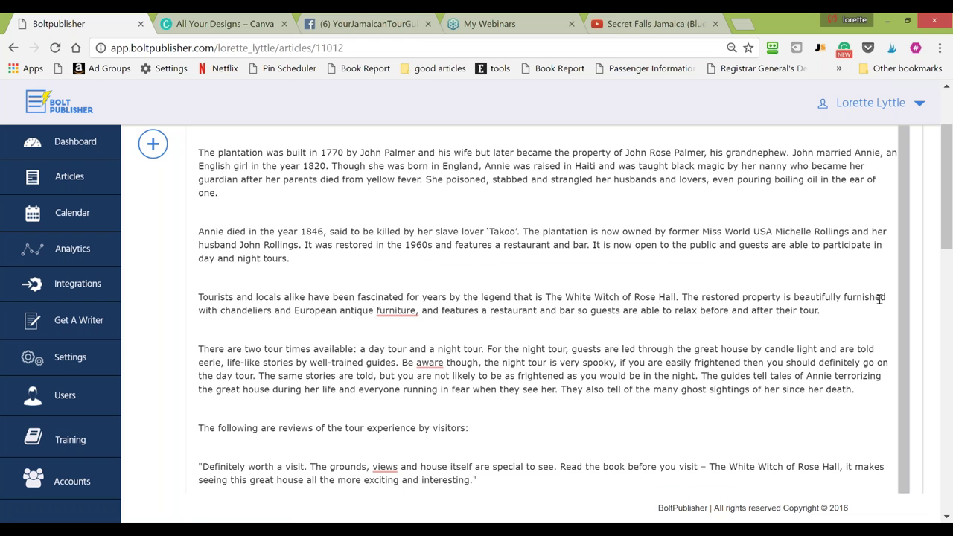
scroll(907, 406, down, 3)
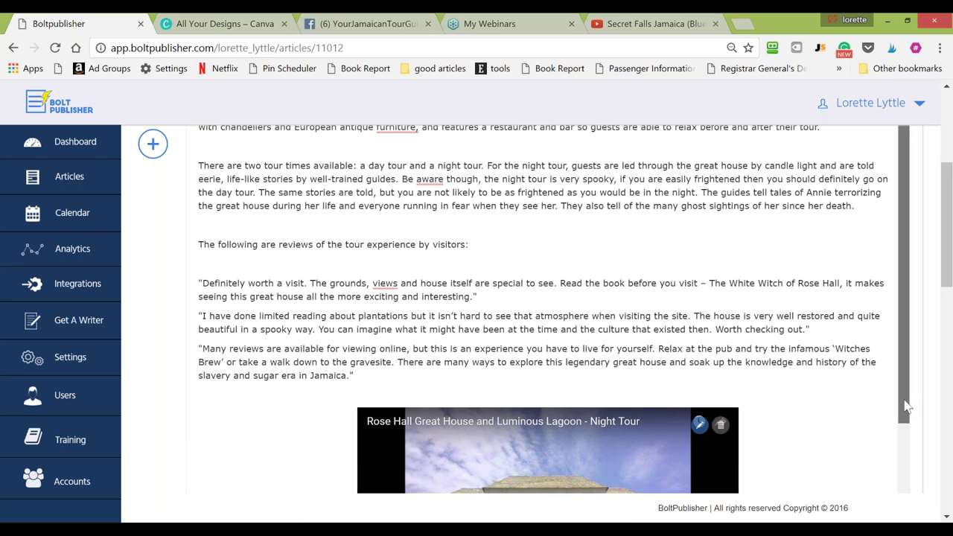
scroll(906, 406, down, 3)
Open "The Top 4 Waterfalls In Jamaica" from the dashboard for editing and place the cursor in the blank area beneath the Secret Falls heading
click(52, 141)
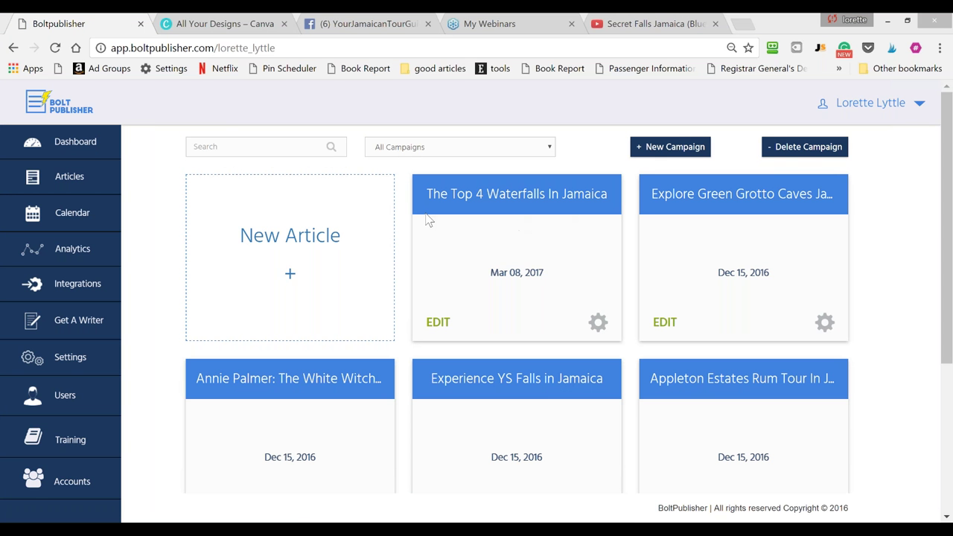
click(437, 323)
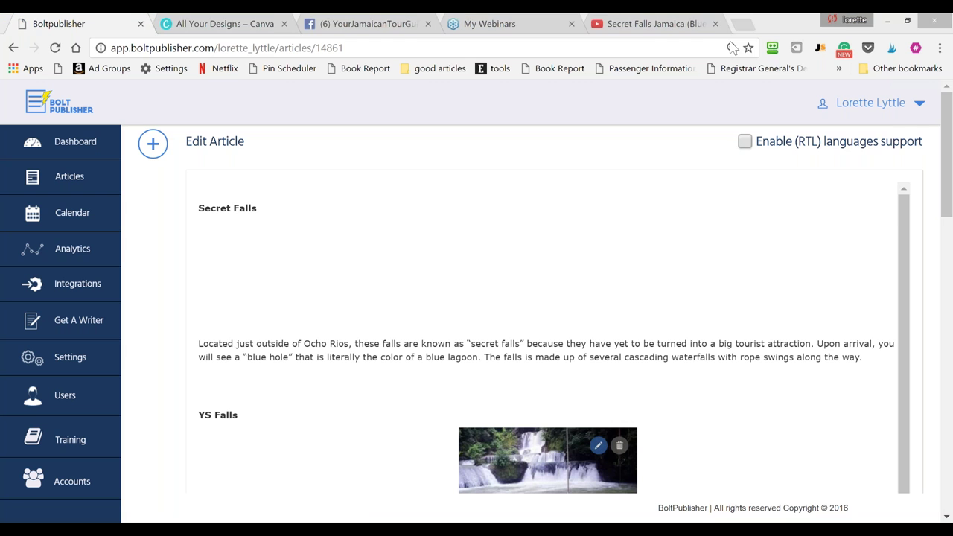
click(344, 237)
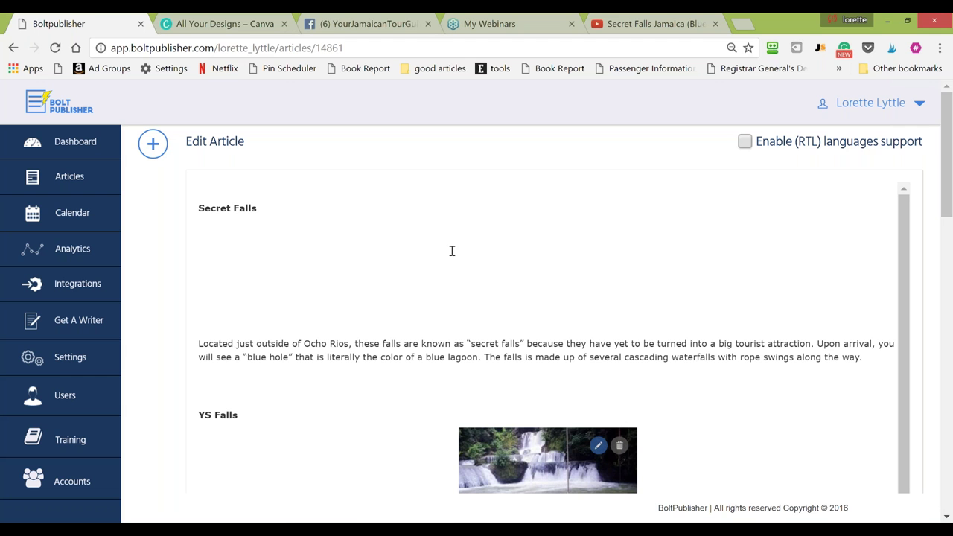
Look through the available content elements and insert a video block beneath the Secret Falls heading
click(153, 149)
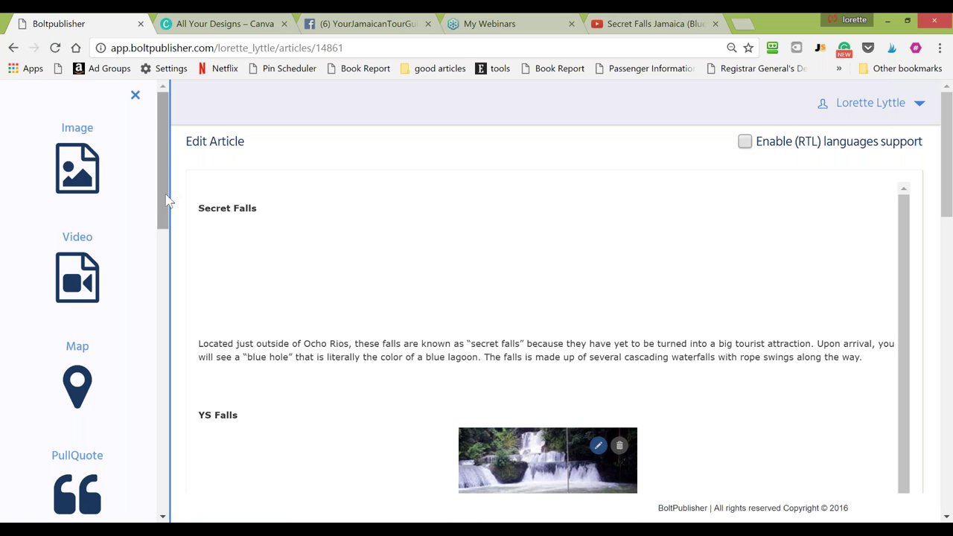
drag(166, 200, 167, 291)
scroll(105, 151, down, 1)
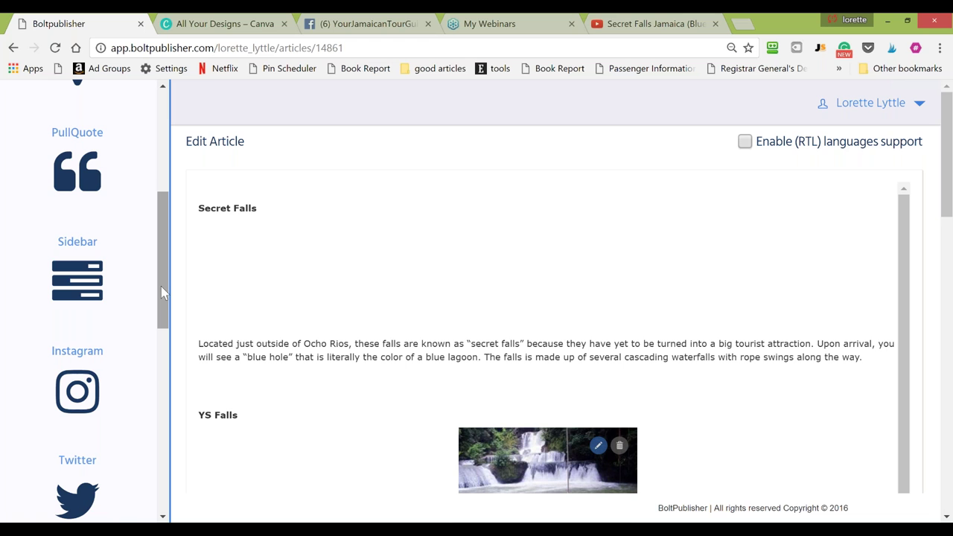
drag(161, 286, 168, 408)
scroll(169, 408, down, 4)
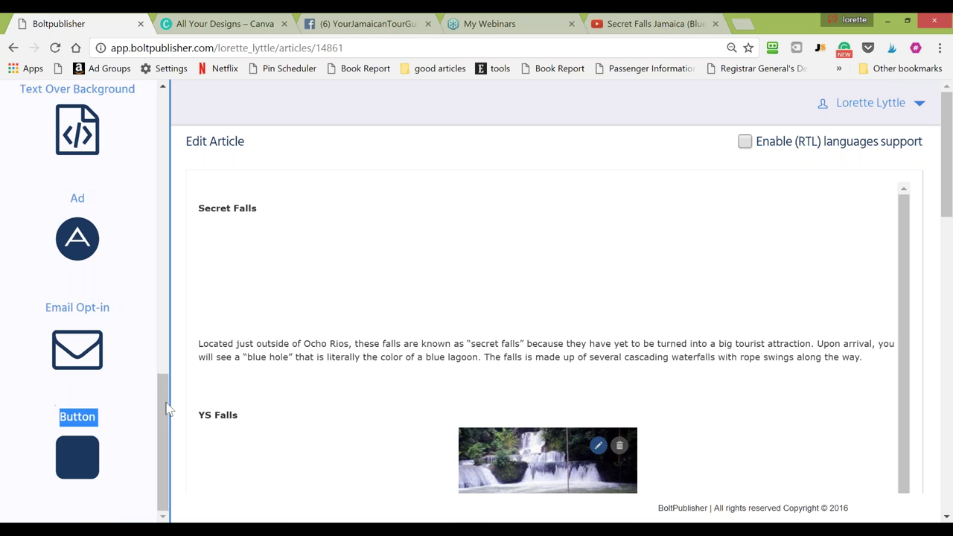
scroll(171, 406, up, 10)
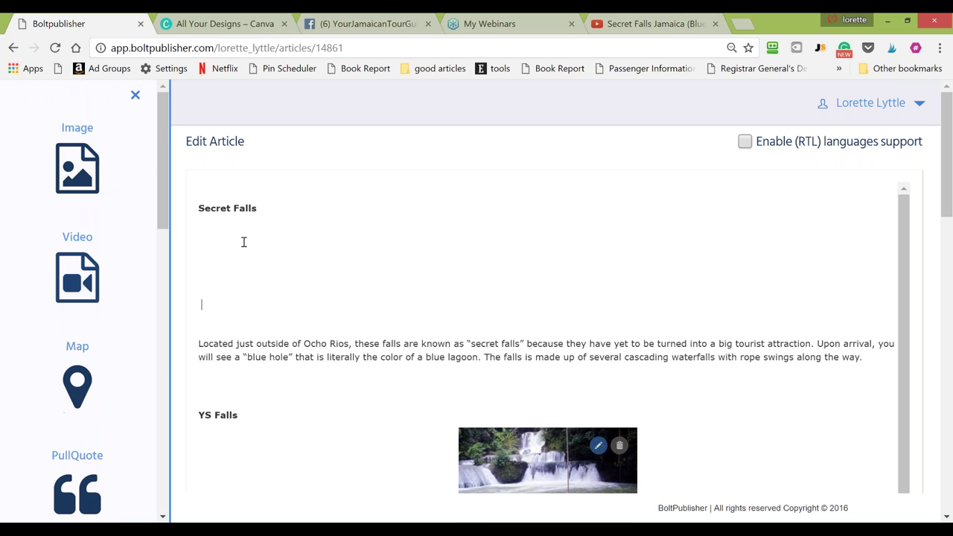
click(77, 277)
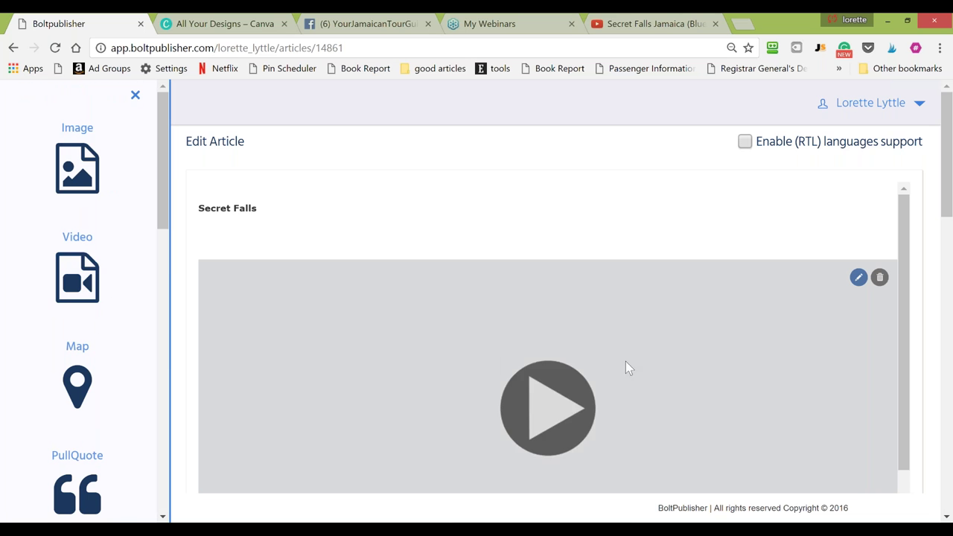
click(859, 278)
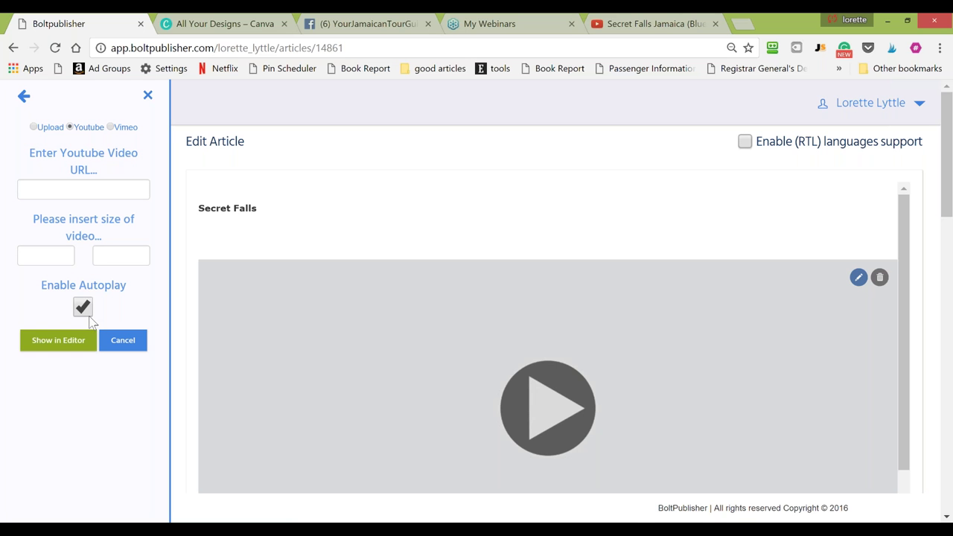
click(655, 24)
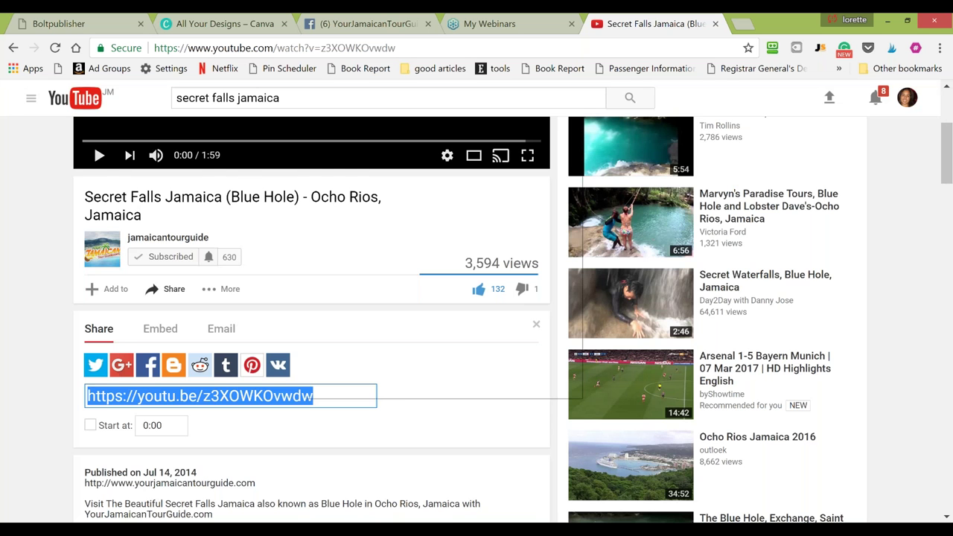
click(59, 23)
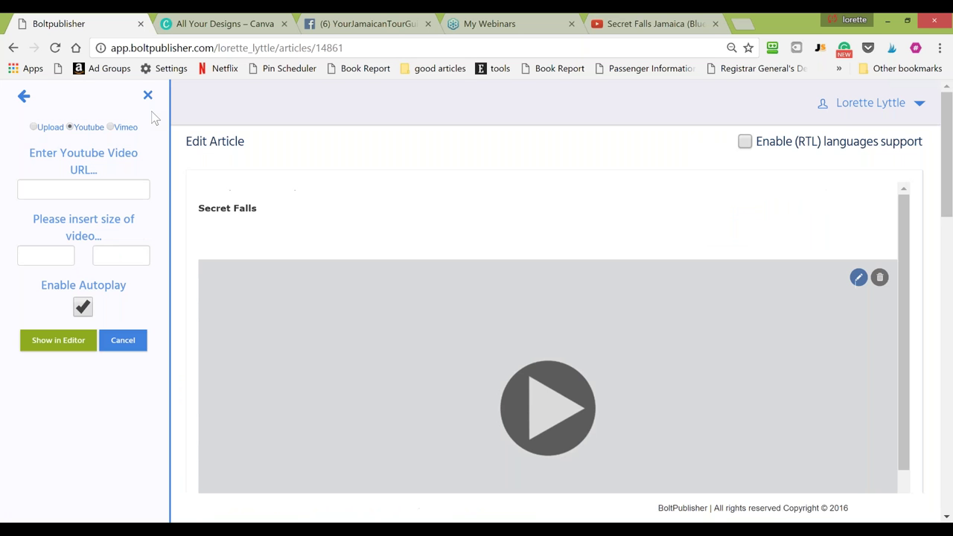
text(https://youtu.be/z3XOWKOvwdw)
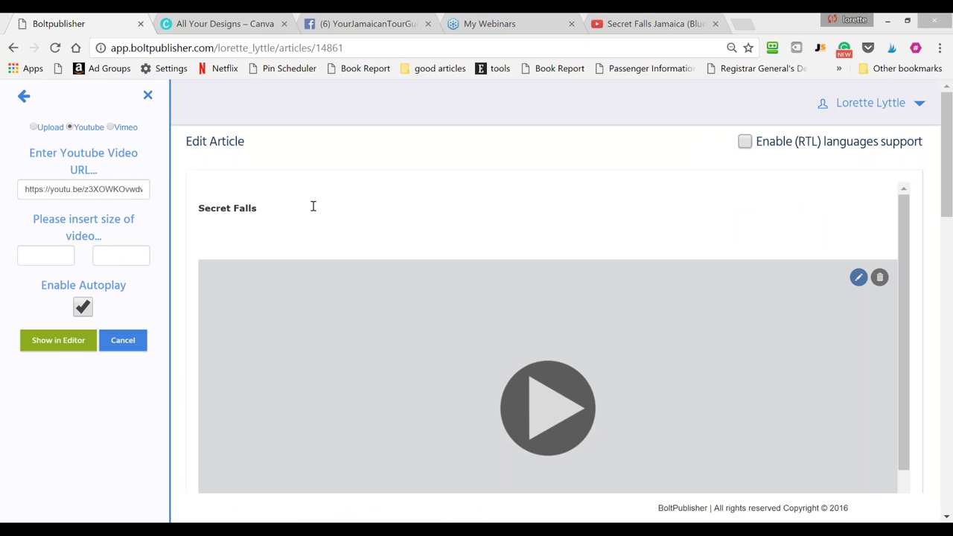
click(59, 348)
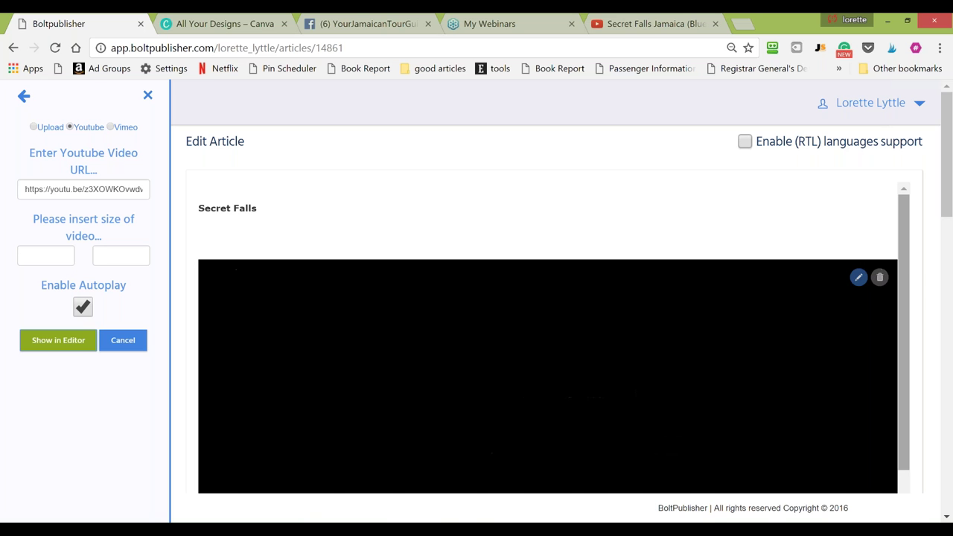
Check playback of the embedded Secret Falls video, skipping ahead to about 0:25
scroll(908, 290, down, 1)
scroll(908, 290, down, 3)
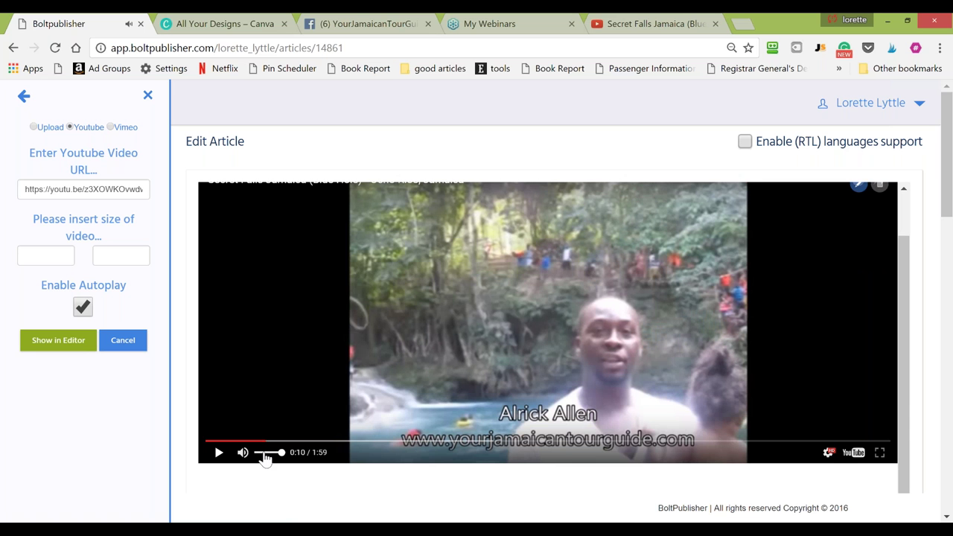
click(349, 442)
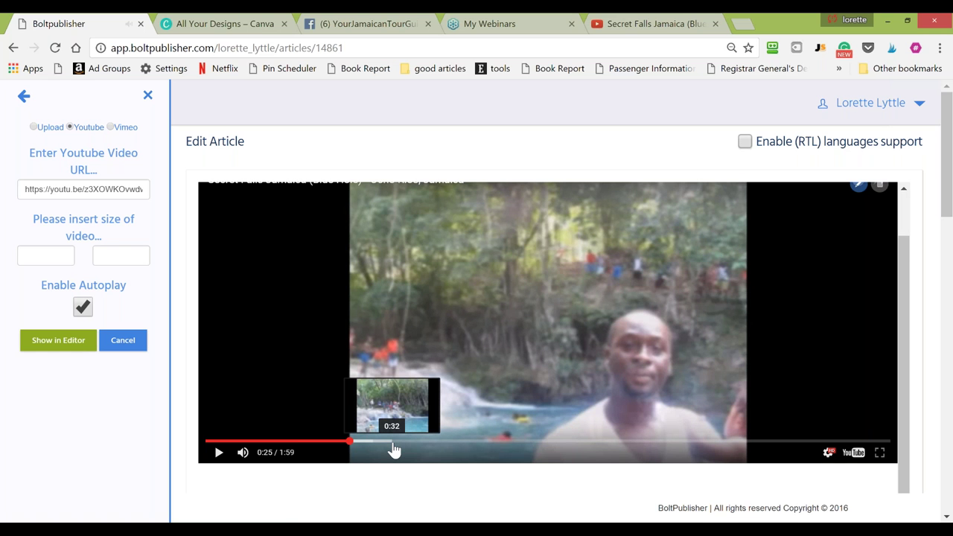
Remove the extra blank lines above and below the Secret Falls description paragraph
drag(946, 160, 950, 271)
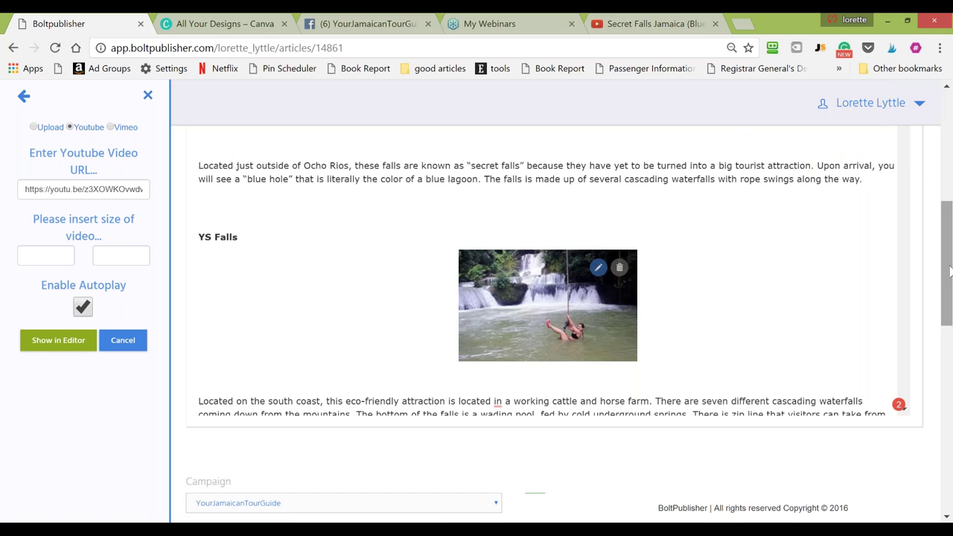
scroll(949, 290, up, 5)
scroll(949, 312, down, 5)
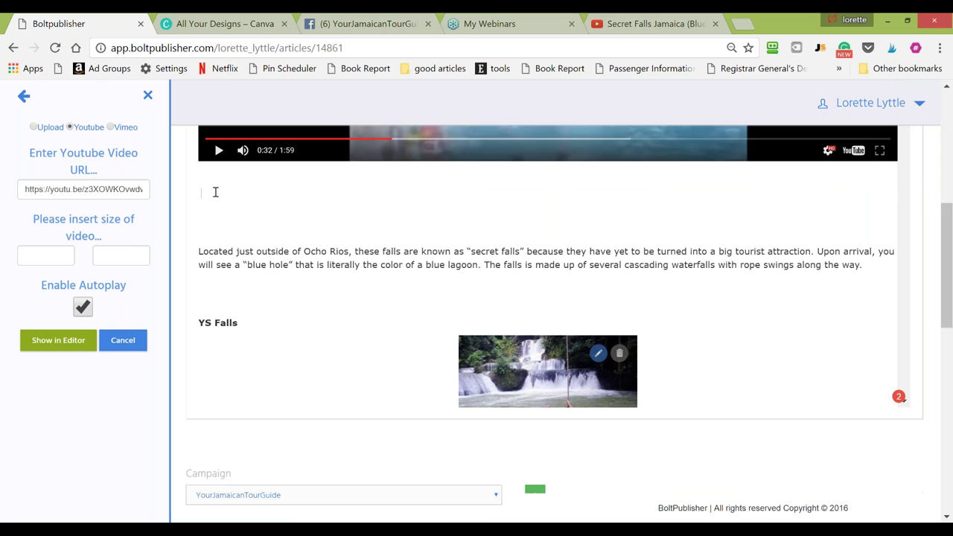
key(BackSpace)
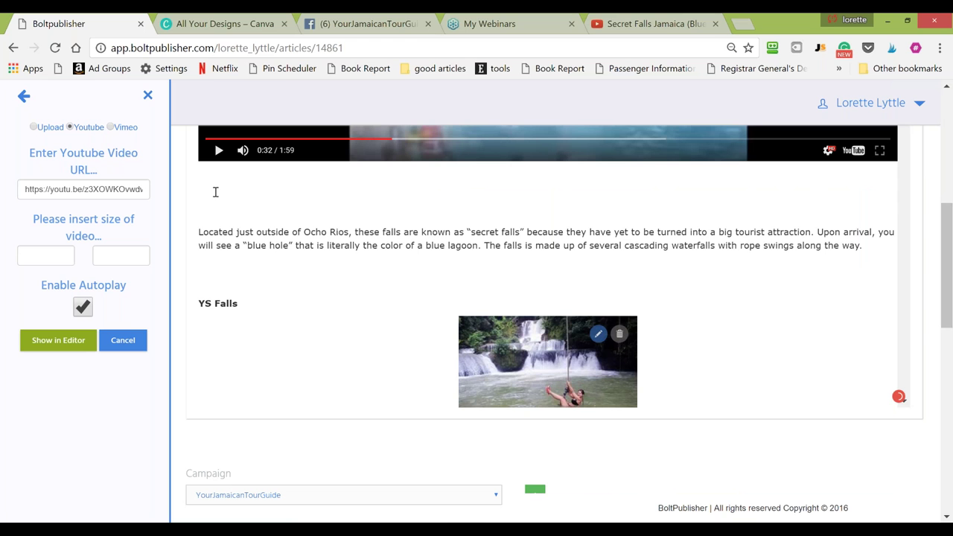
key(BackSpace)
click(427, 253)
key(Delete)
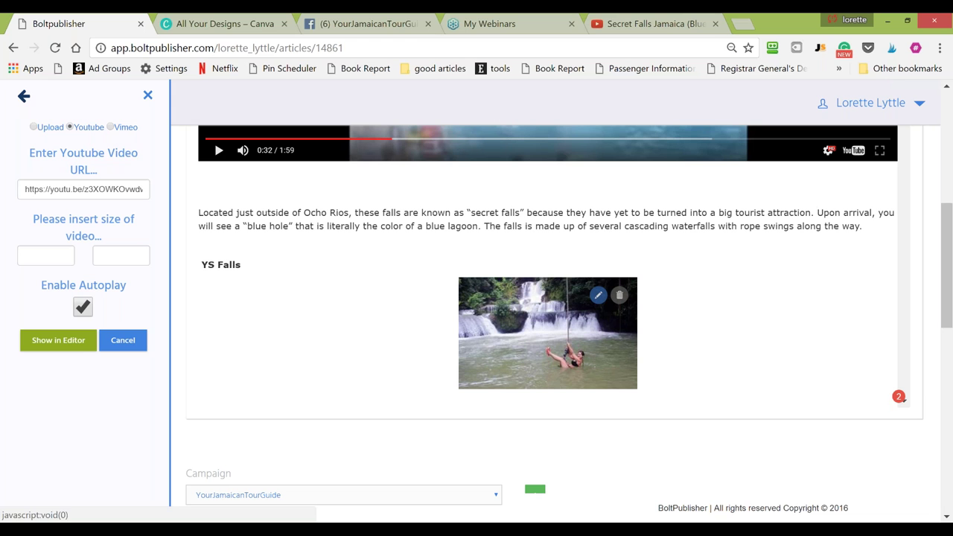
Try out an image block beneath the YS Falls heading and look at its upload options
click(24, 95)
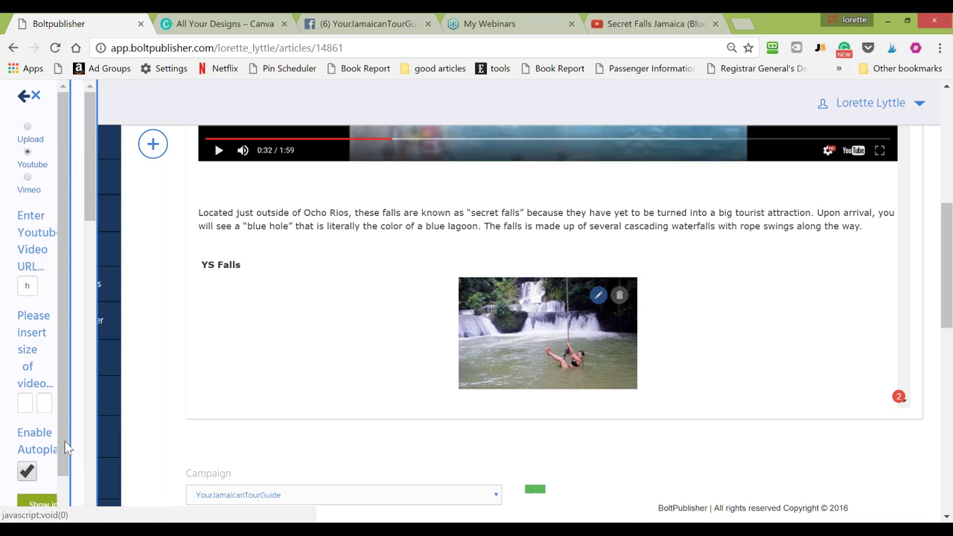
click(297, 266)
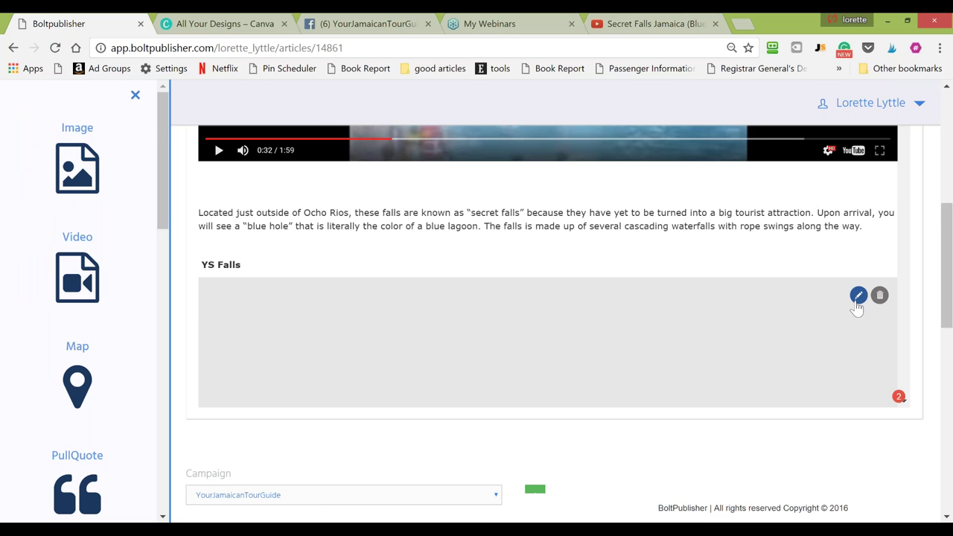
click(858, 296)
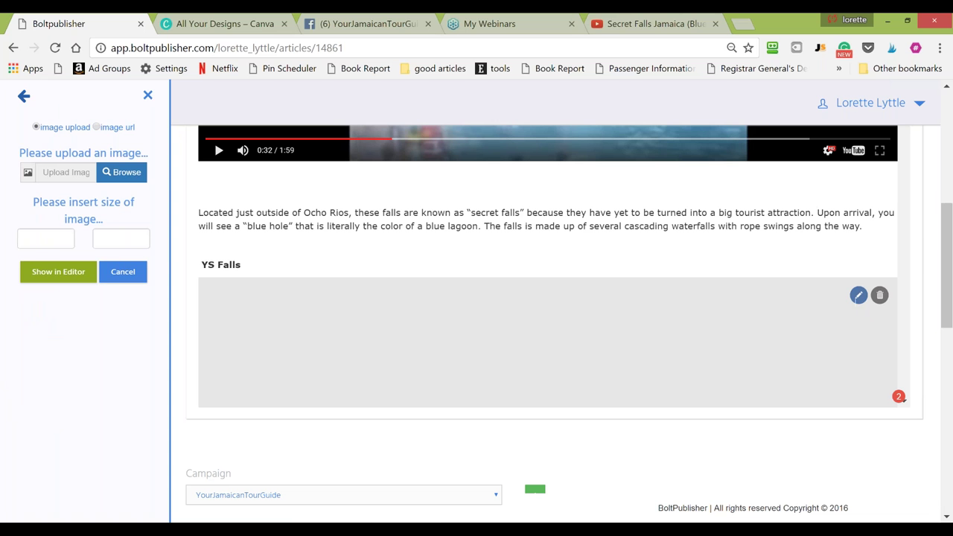
click(24, 95)
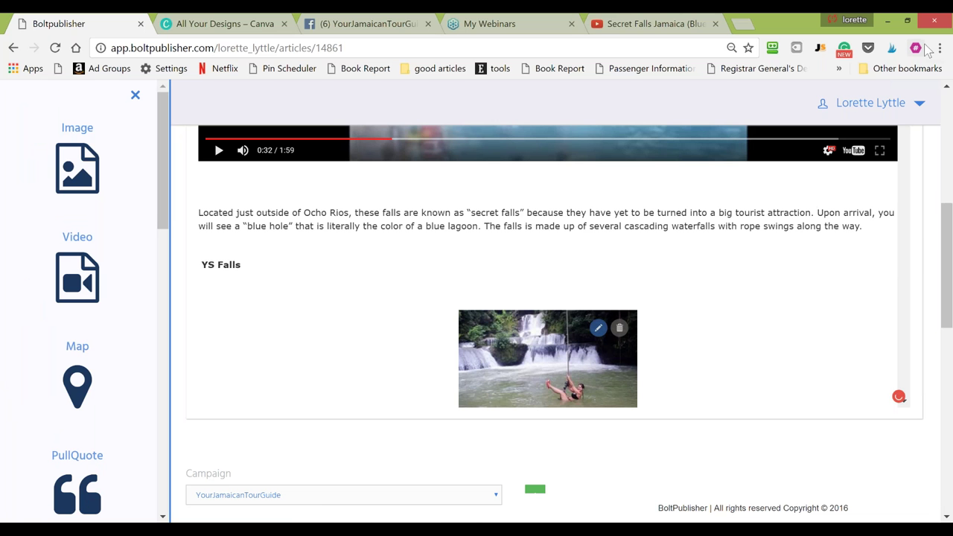
Review the article down to the "Click Here To Visit These Waterfalls With A Private Tour Guide" button and examine that button's text, link and color settings
click(641, 242)
scroll(903, 242, down, 5)
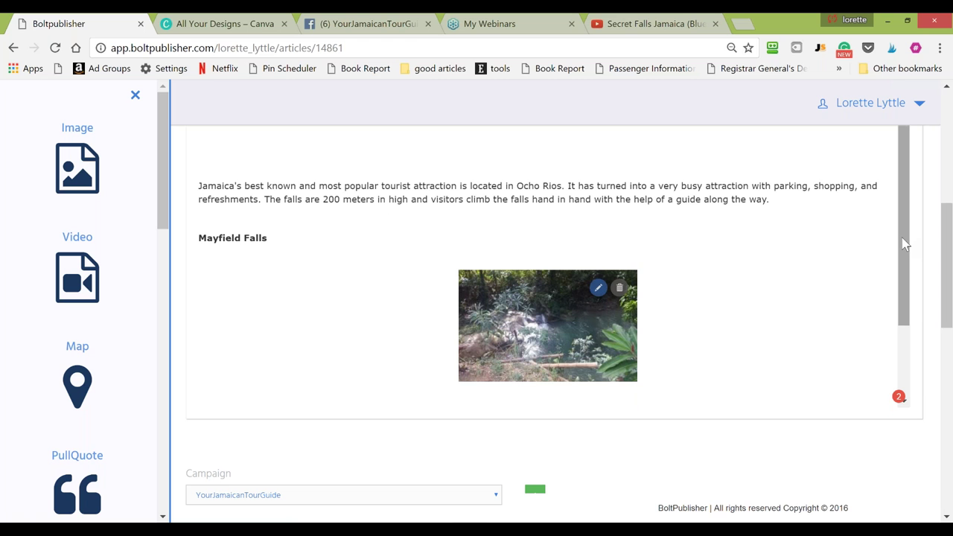
scroll(902, 283, down, 1)
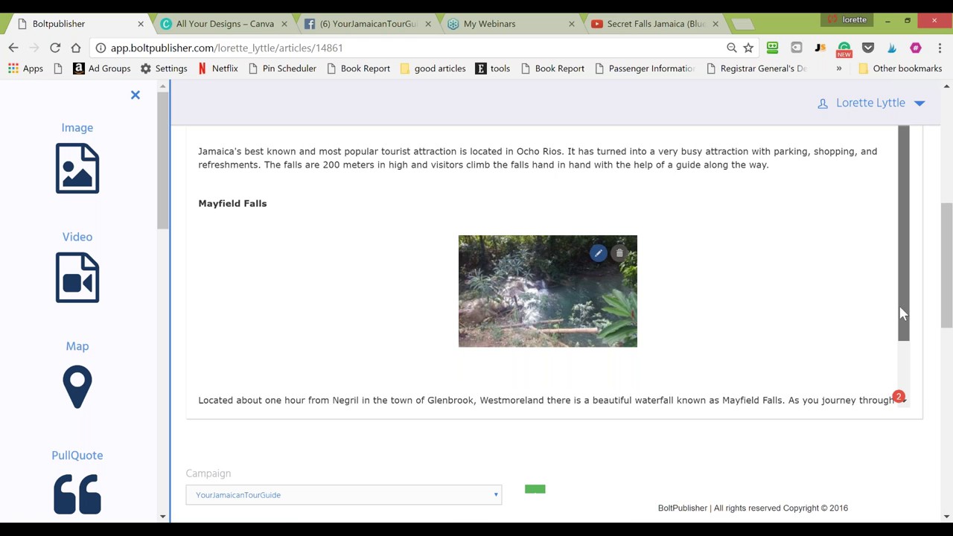
scroll(901, 312, down, 3)
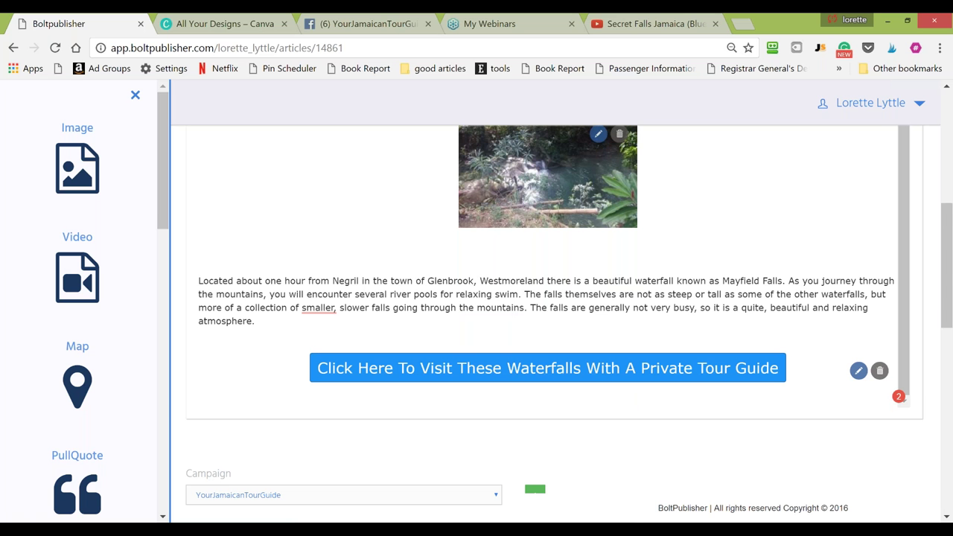
drag(163, 198, 167, 401)
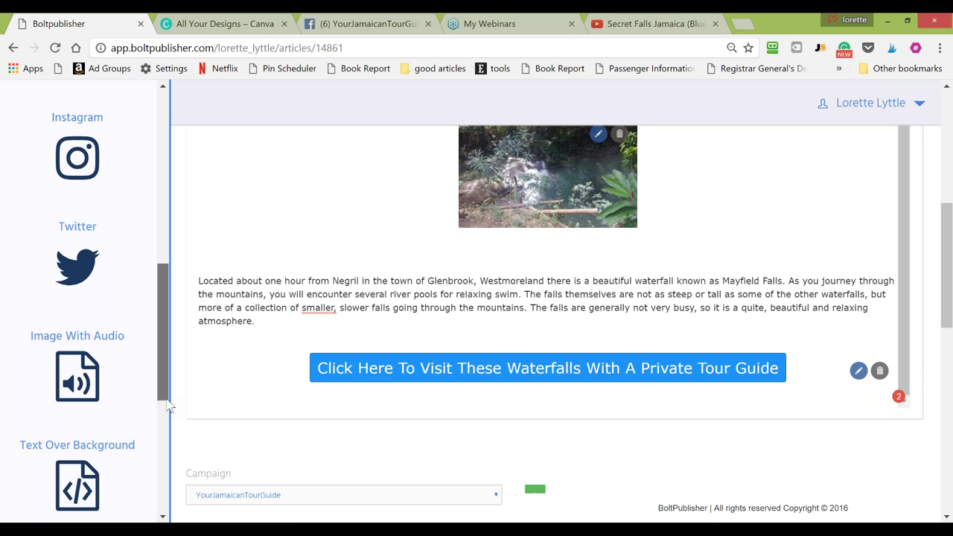
drag(168, 406, 167, 514)
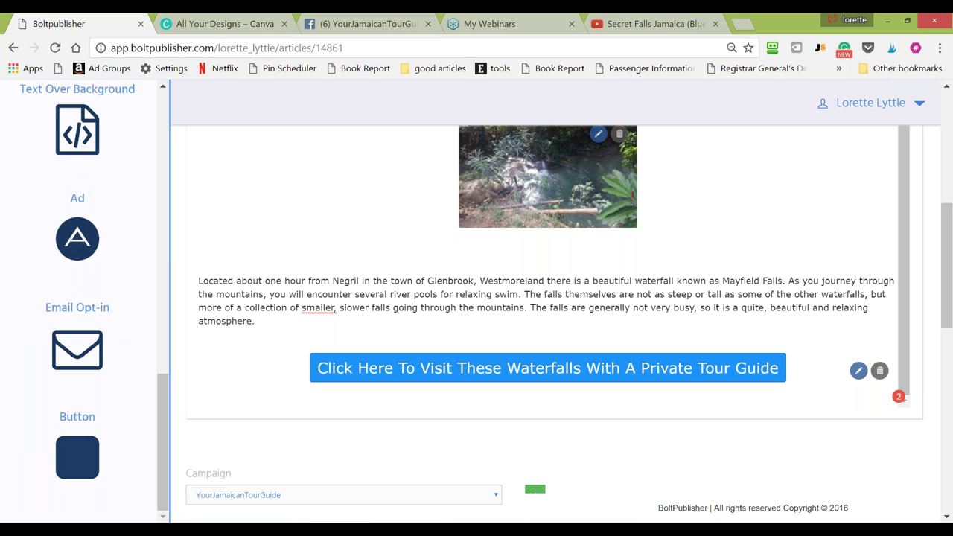
click(630, 372)
click(65, 147)
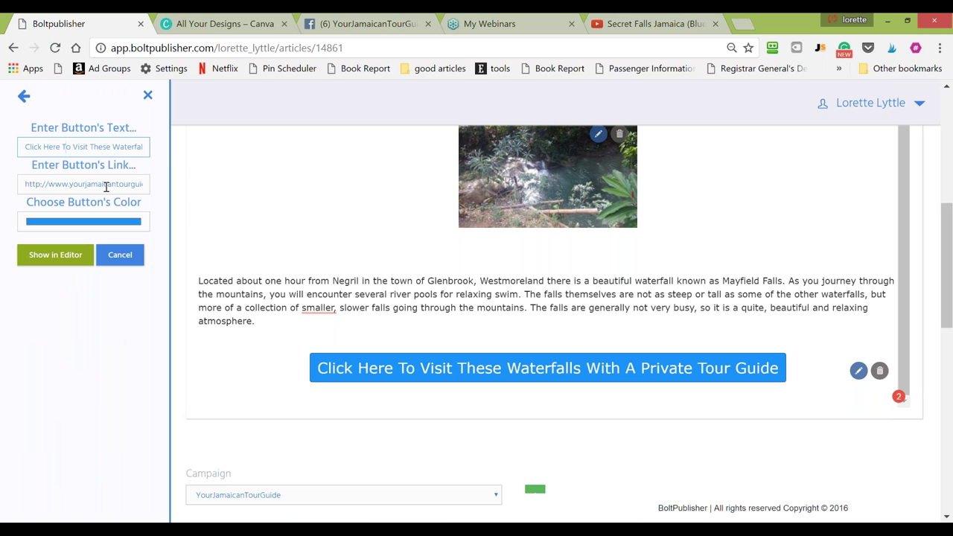
click(59, 261)
click(24, 96)
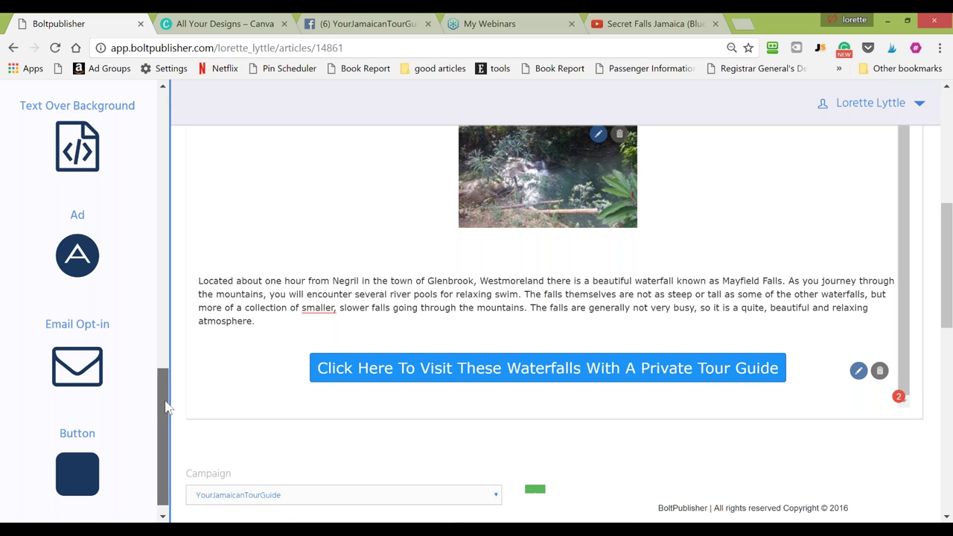
Look through the available content elements and check the recommended header cover size in the article details
scroll(166, 407, up, 4)
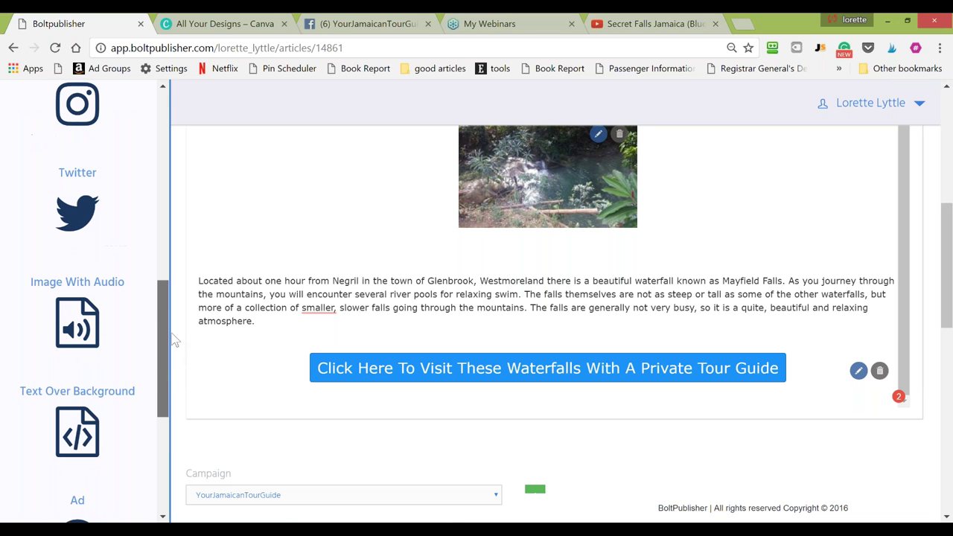
drag(163, 353, 164, 276)
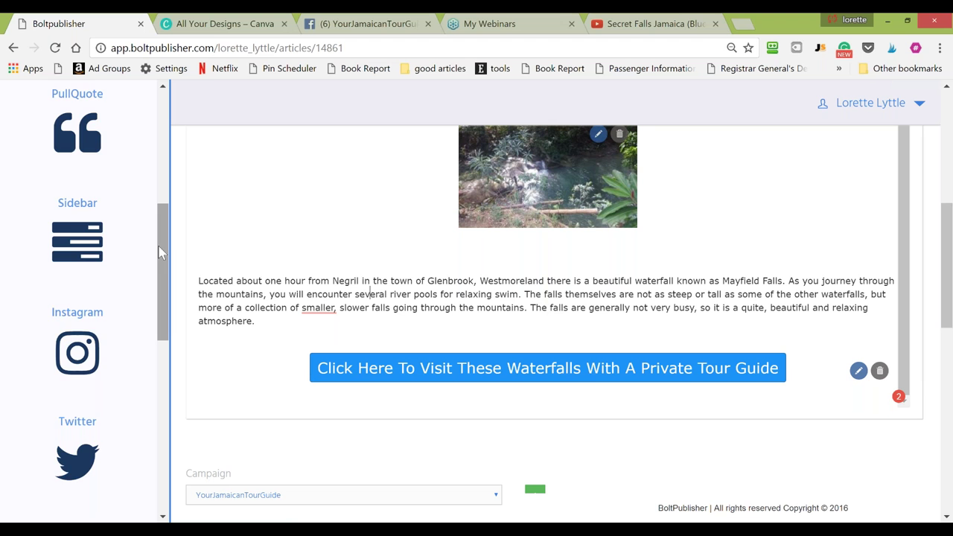
drag(160, 253, 160, 404)
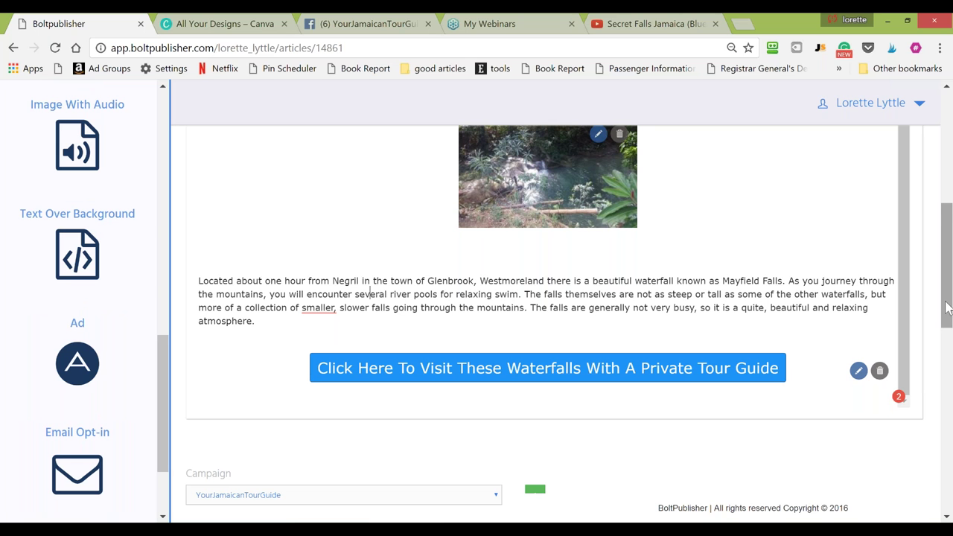
drag(947, 308, 949, 384)
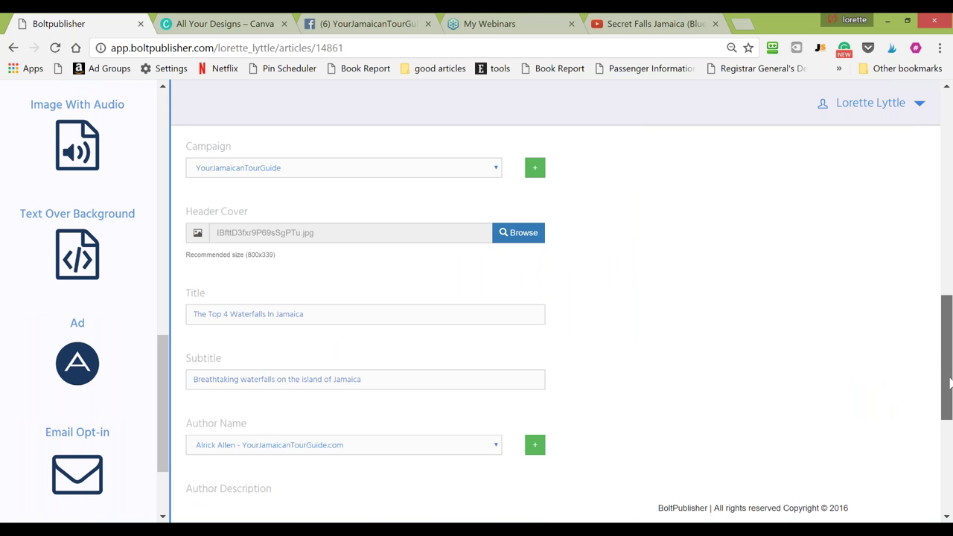
drag(951, 383, 951, 193)
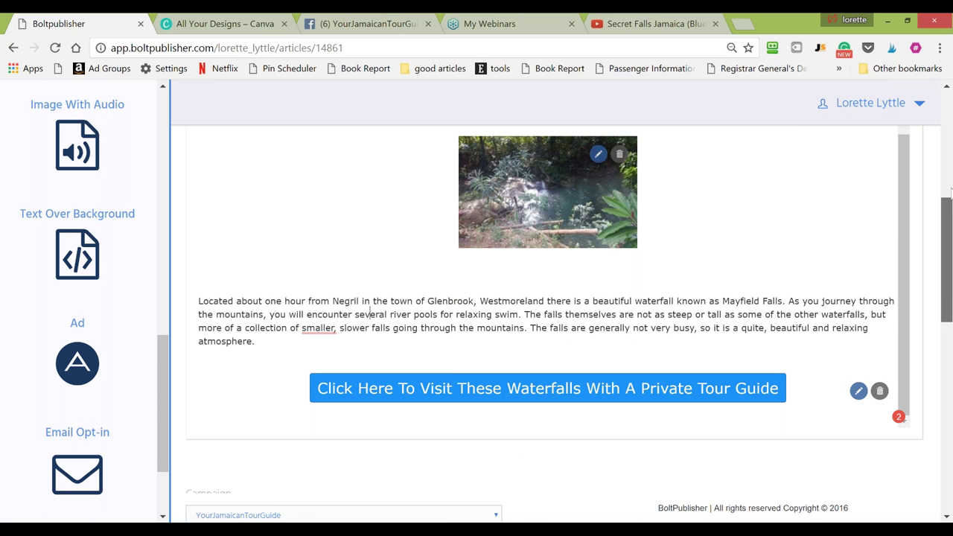
scroll(303, 340, down, 4)
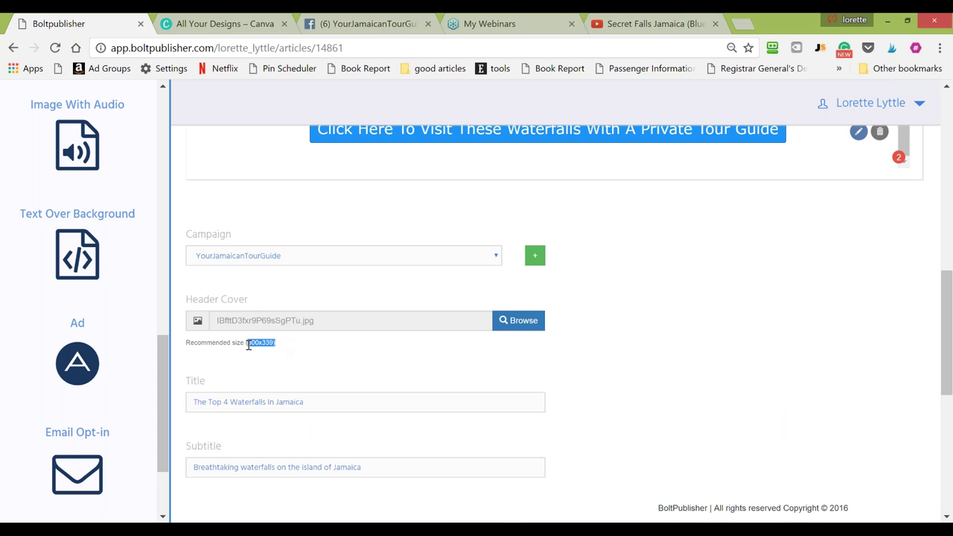
Switch to Canva, create a custom 800 x 339 px design and look through the available layouts
click(211, 24)
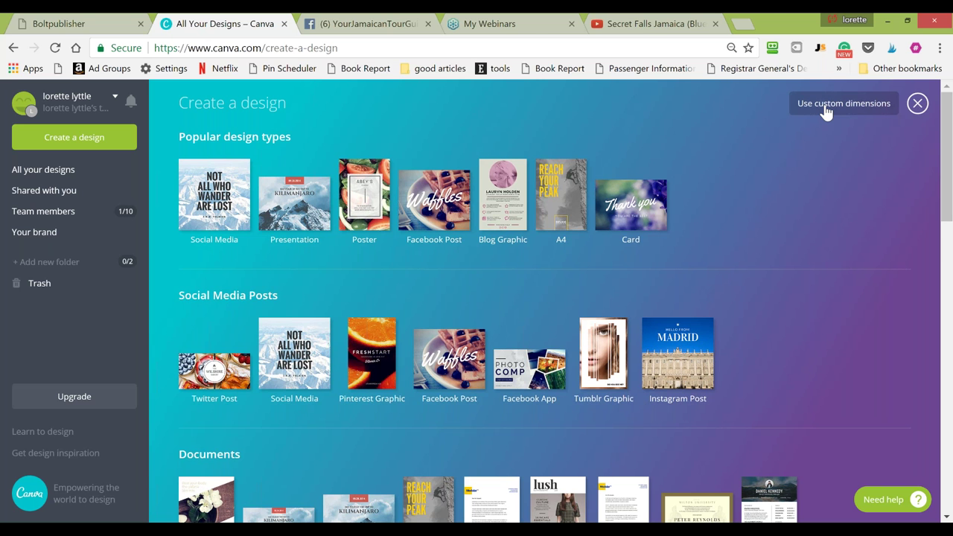
click(826, 104)
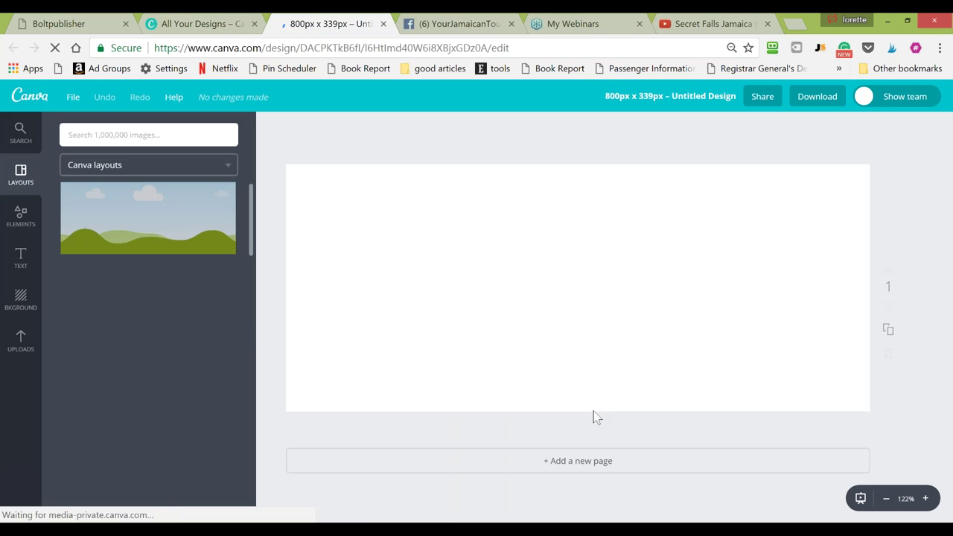
click(19, 312)
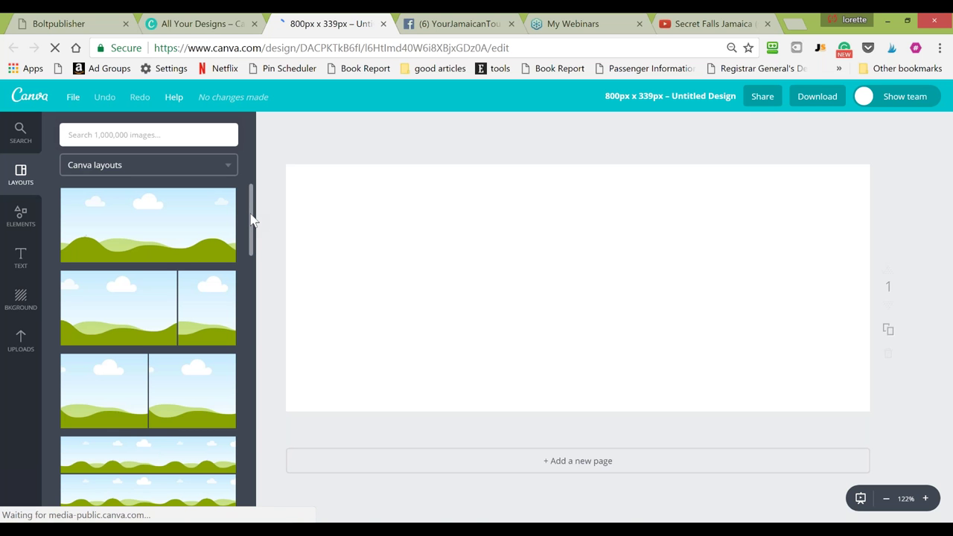
scroll(252, 238, down, 1)
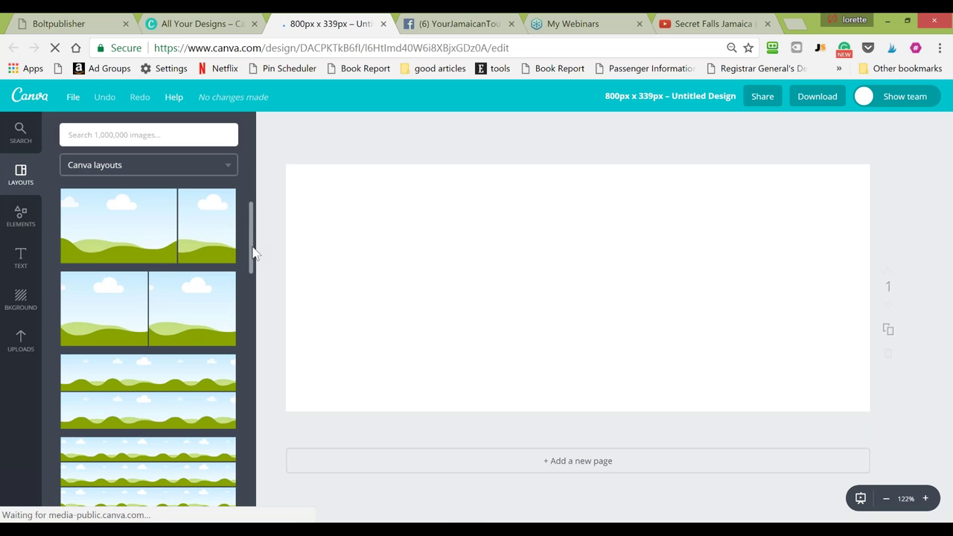
scroll(253, 256, down, 1)
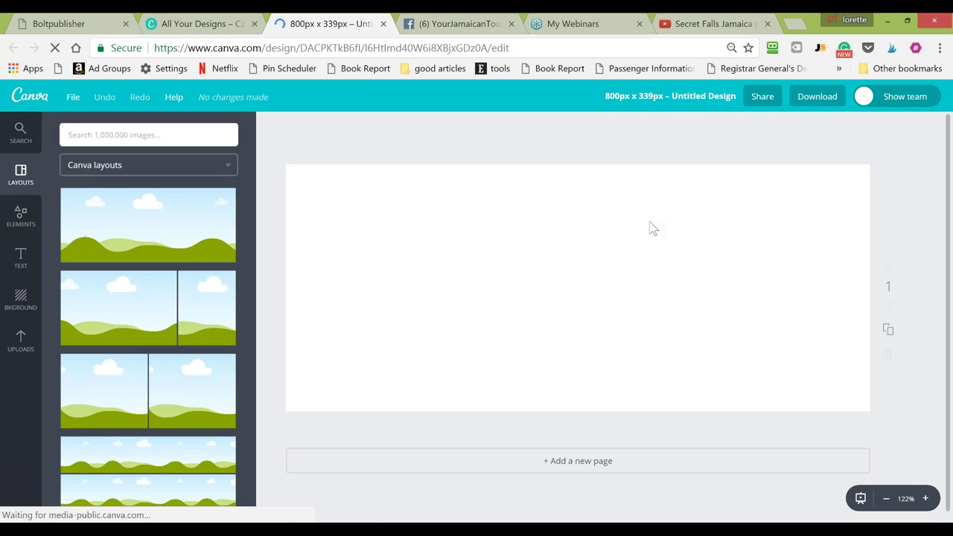
Return to BoltPublisher and review the article's title, subtitle, author, keywords and publication date fields
key(ctrl+1)
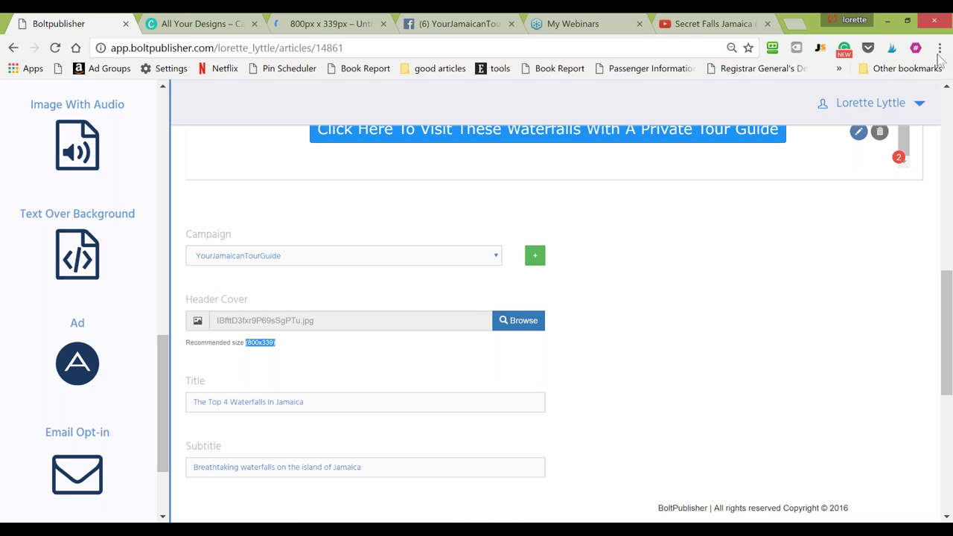
click(572, 292)
scroll(572, 293, down, 2)
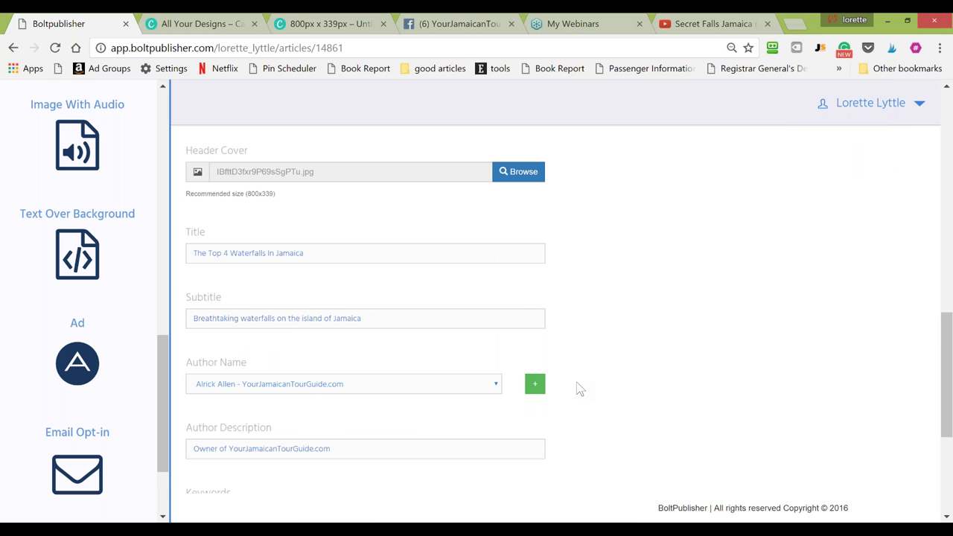
scroll(580, 389, down, 1)
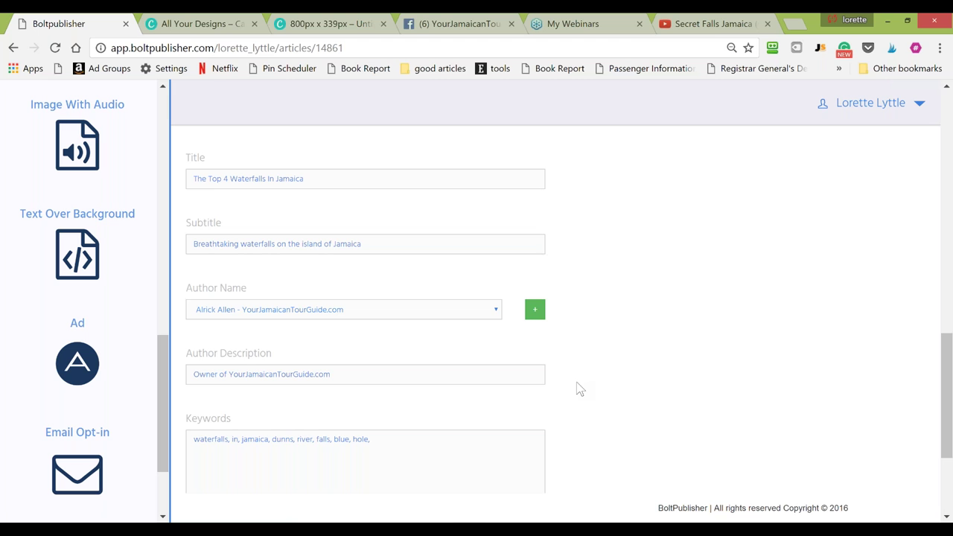
scroll(580, 389, down, 1)
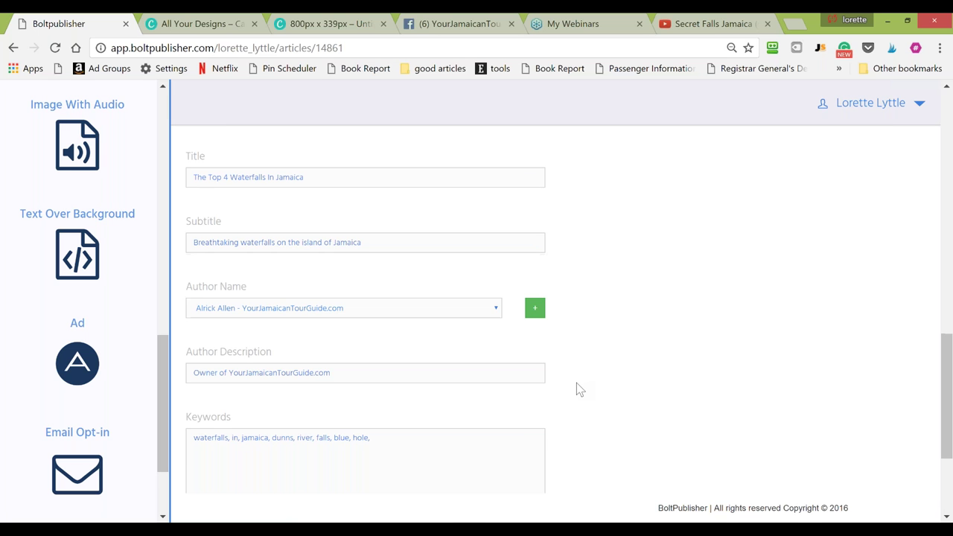
scroll(580, 390, down, 2)
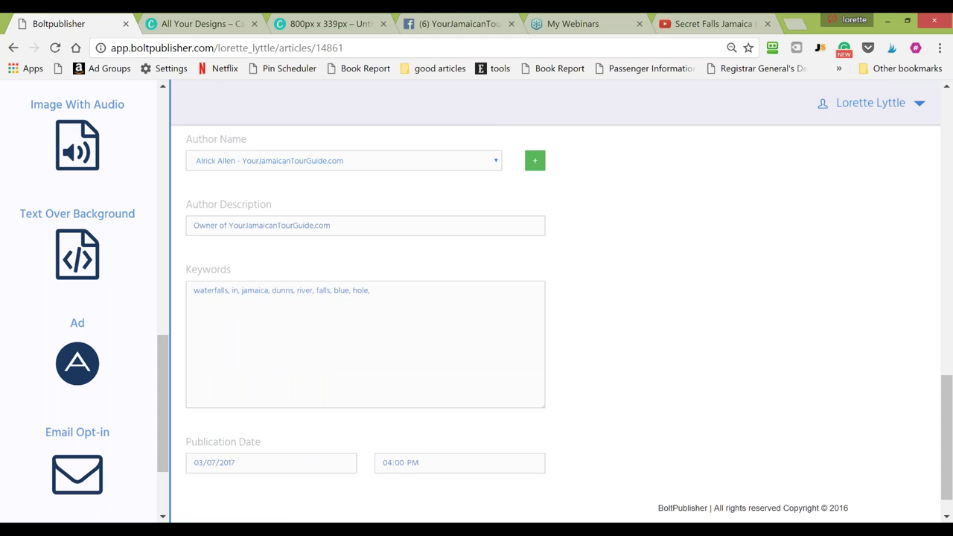
scroll(290, 429, down, 1)
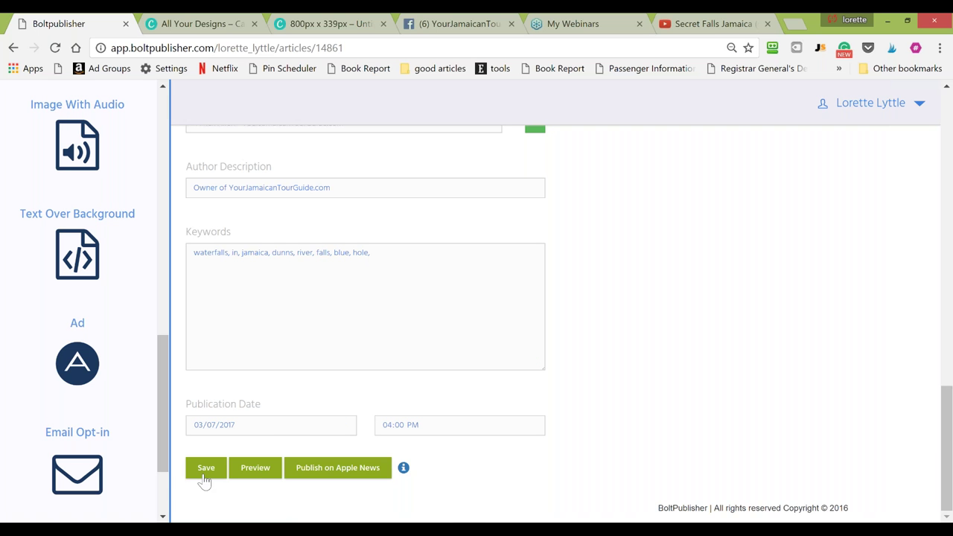
Save the article for preview and check the page at its article URL down to the YS Falls section
click(257, 472)
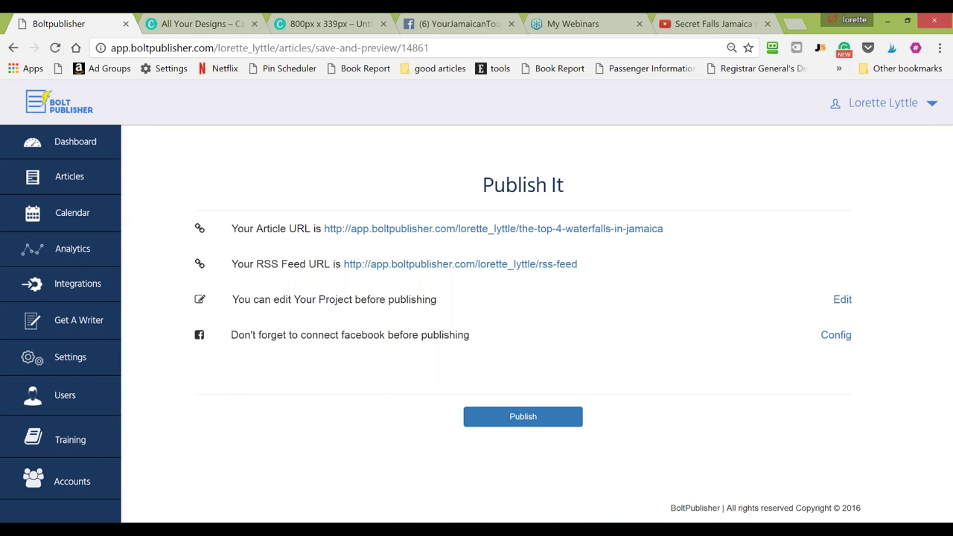
click(482, 233)
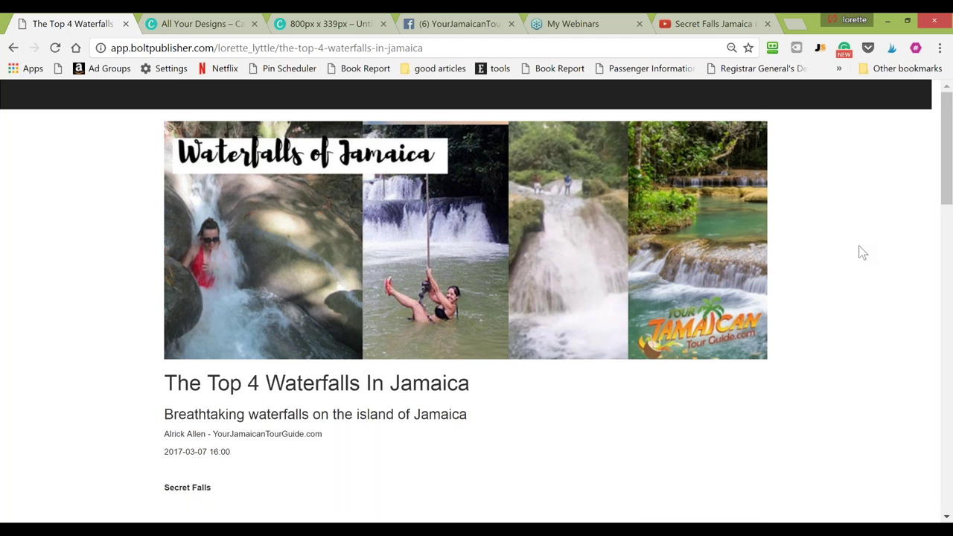
scroll(862, 252, down, 1)
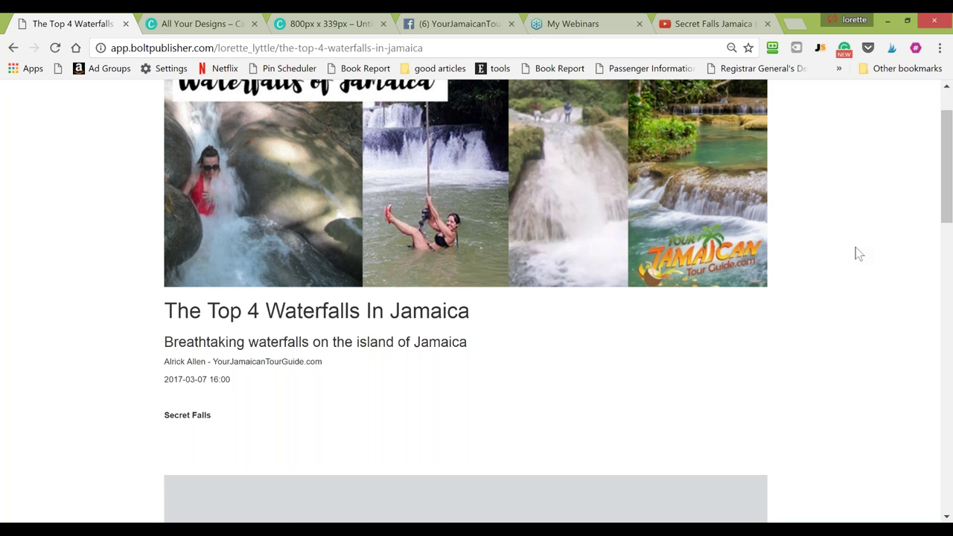
drag(945, 197, 945, 271)
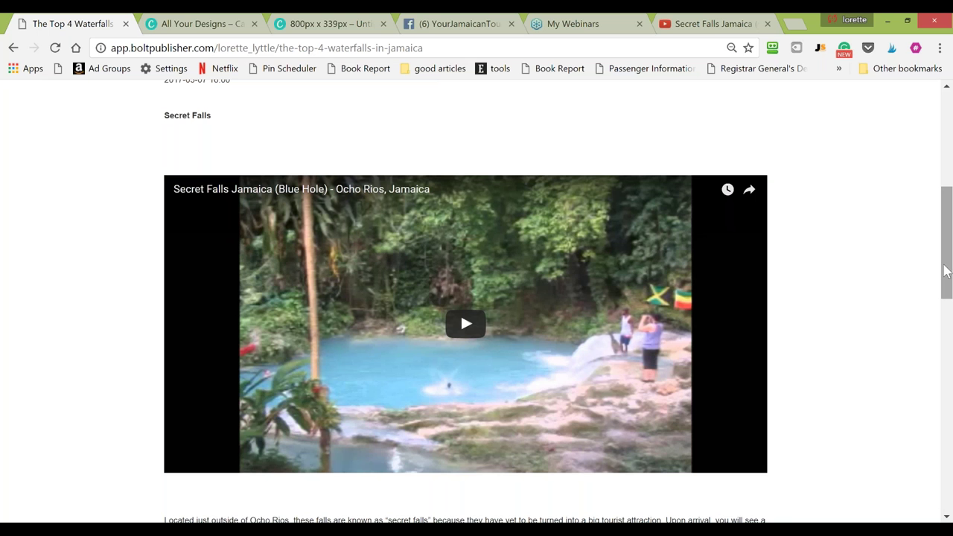
drag(945, 272, 947, 312)
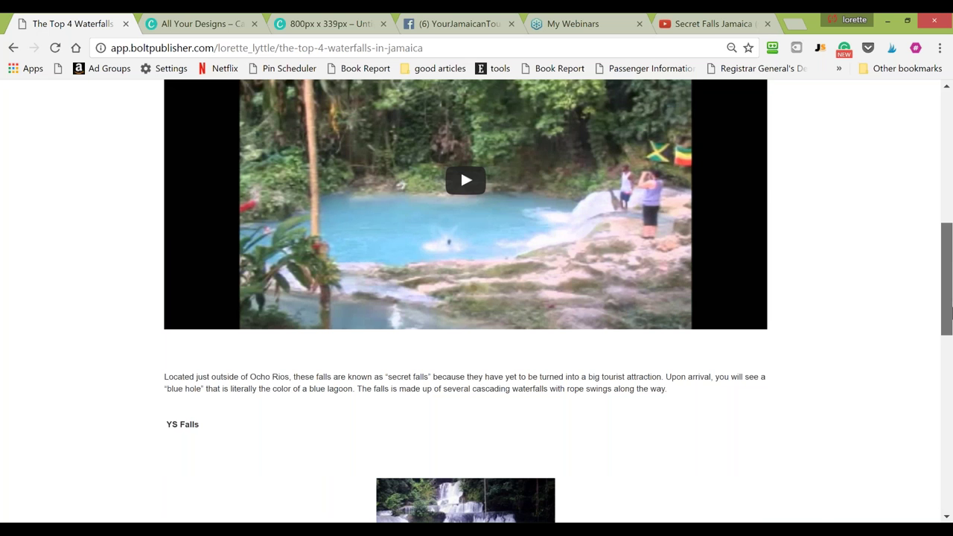
Copy the waterfalls article's URL from BoltPublisher's Publish It page and switch to the YourJamaicanTourGuide Facebook page
key(alt+Left)
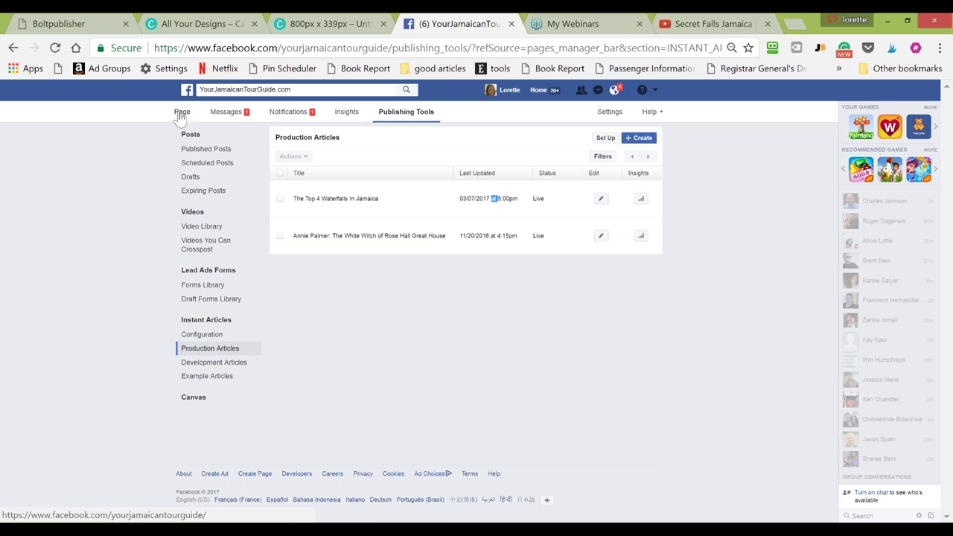
click(181, 116)
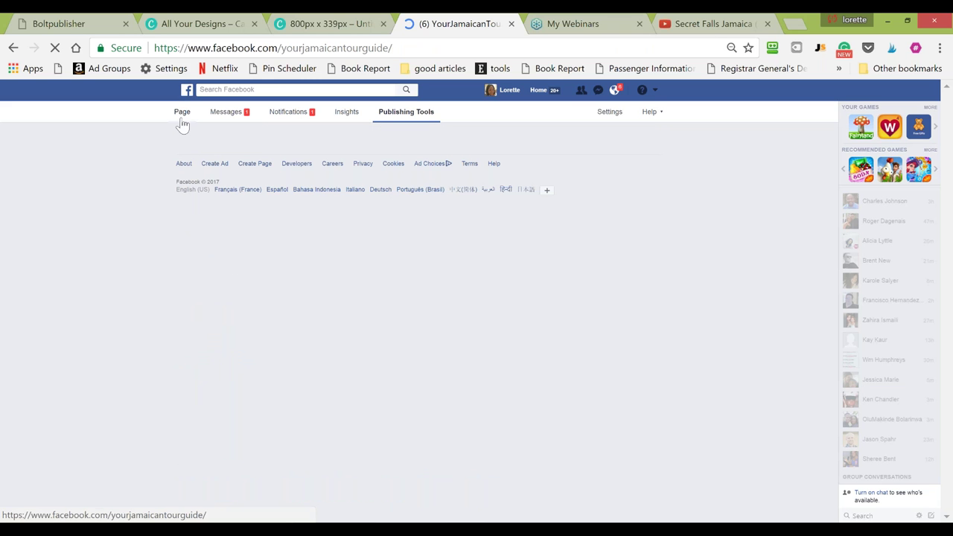
click(76, 27)
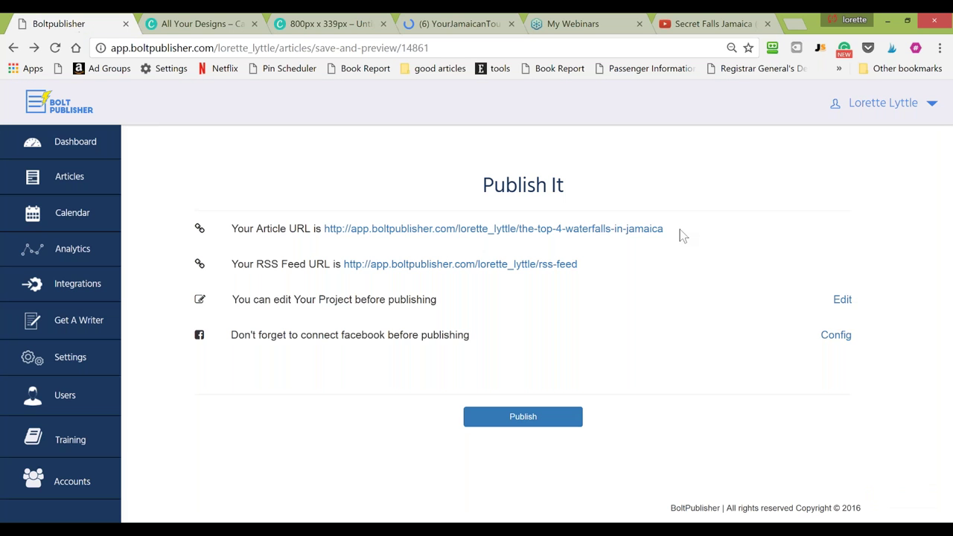
drag(664, 228, 324, 229)
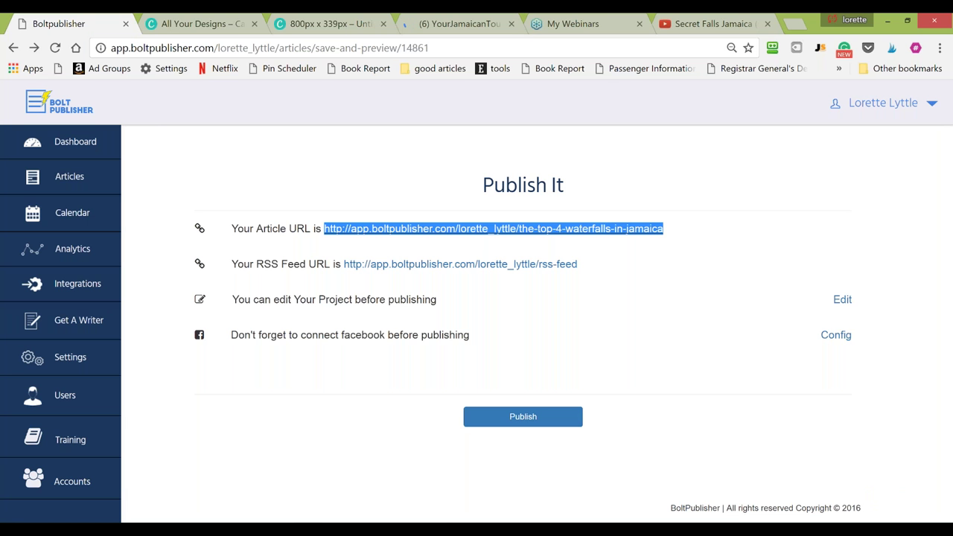
right_click(327, 228)
click(365, 341)
click(437, 28)
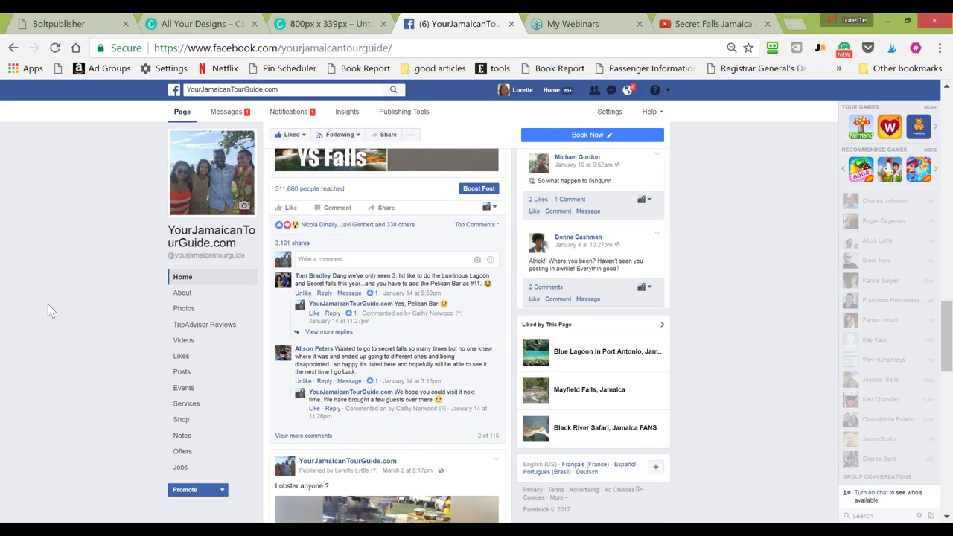
Look over the page's pinned post on the top 10 places to visit in Jamaica, including its reach, shares and comments
scroll(333, 365, up, 5)
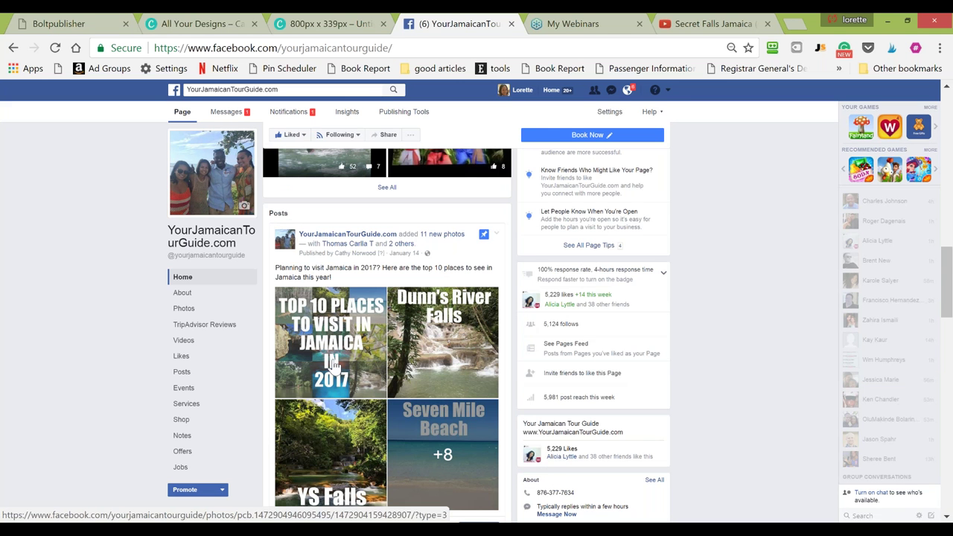
scroll(333, 365, down, 3)
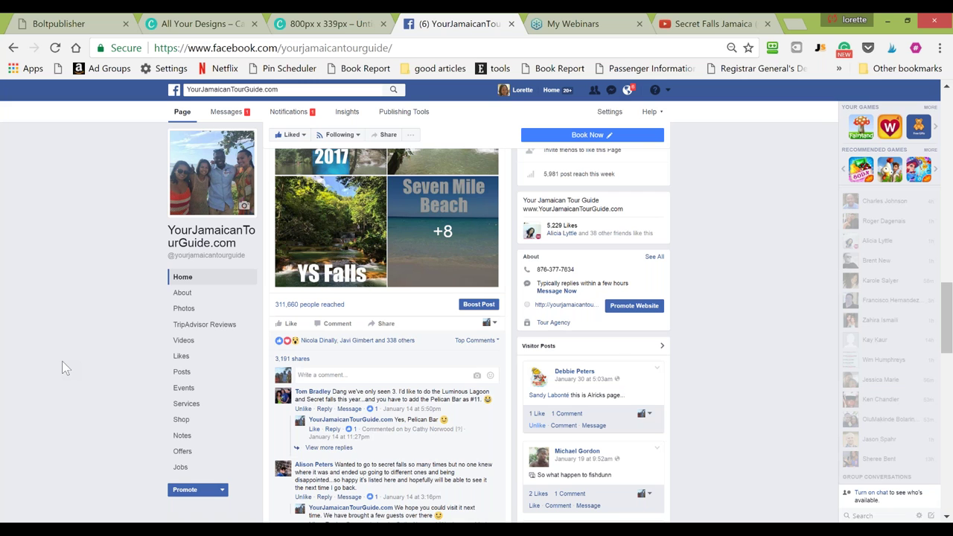
scroll(64, 368, down, 1)
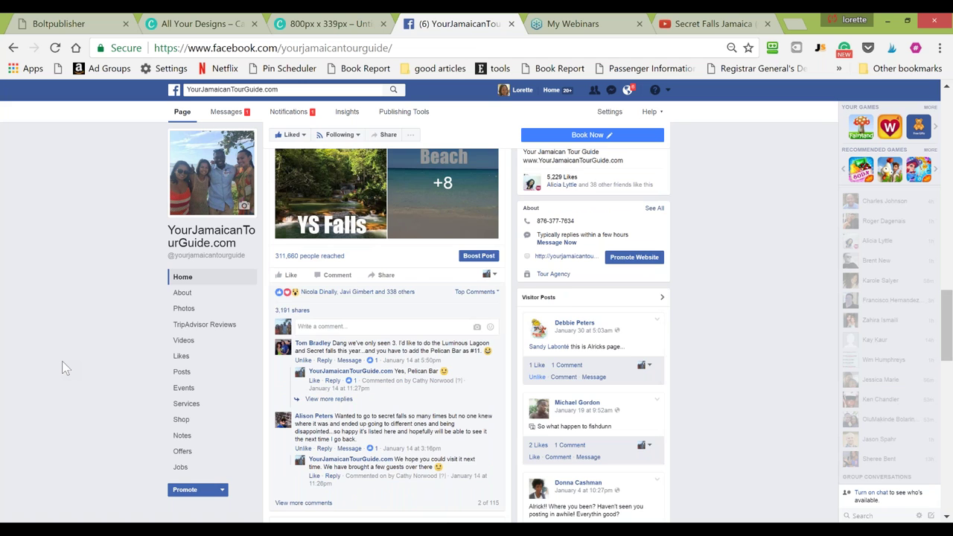
Publish the article's link as a post on the Facebook page, check its preview card and select the page's web address
scroll(64, 368, down, 2)
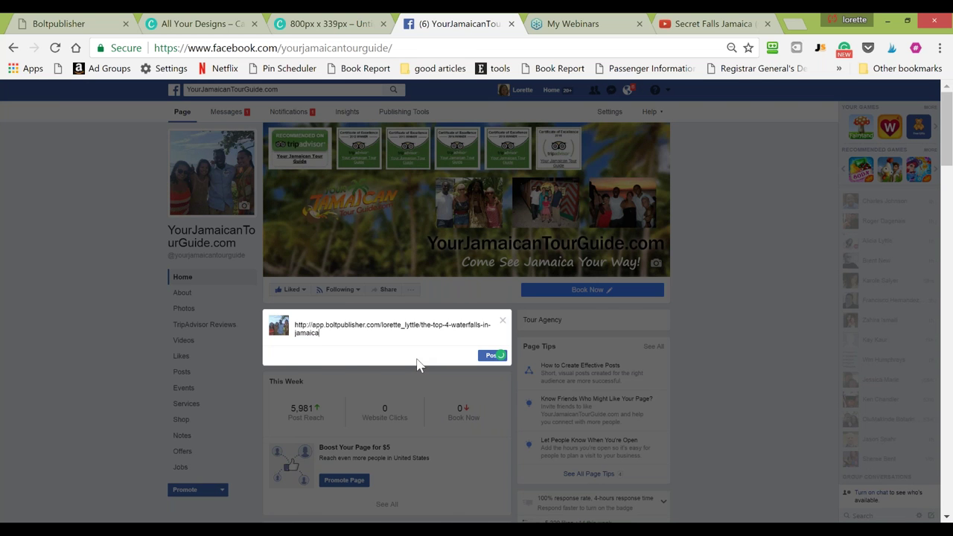
scroll(395, 362, down, 1)
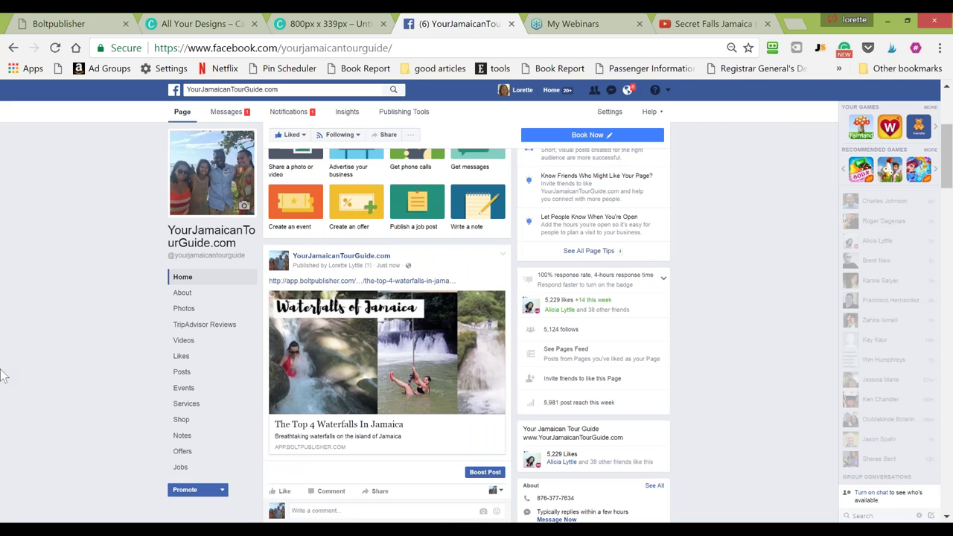
scroll(4, 376, down, 1)
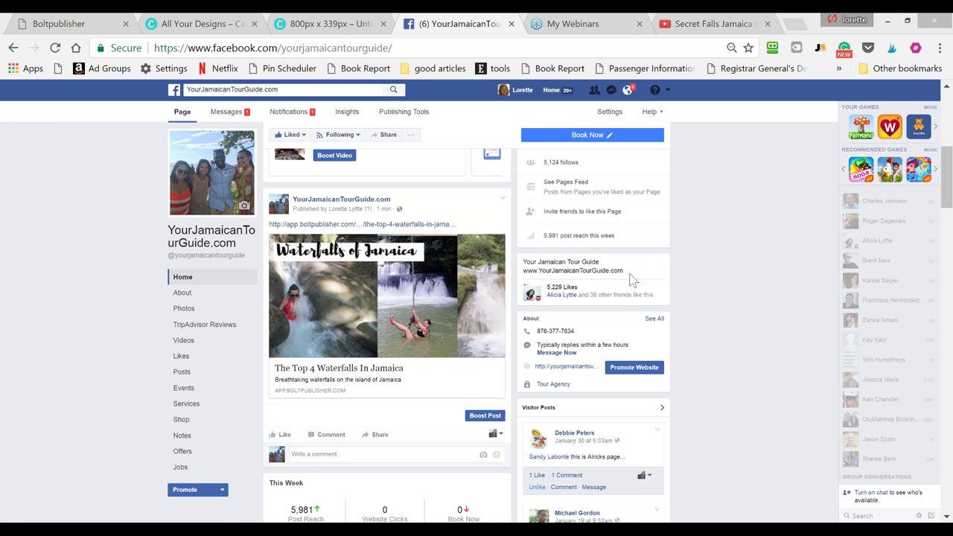
key(ctrl+l)
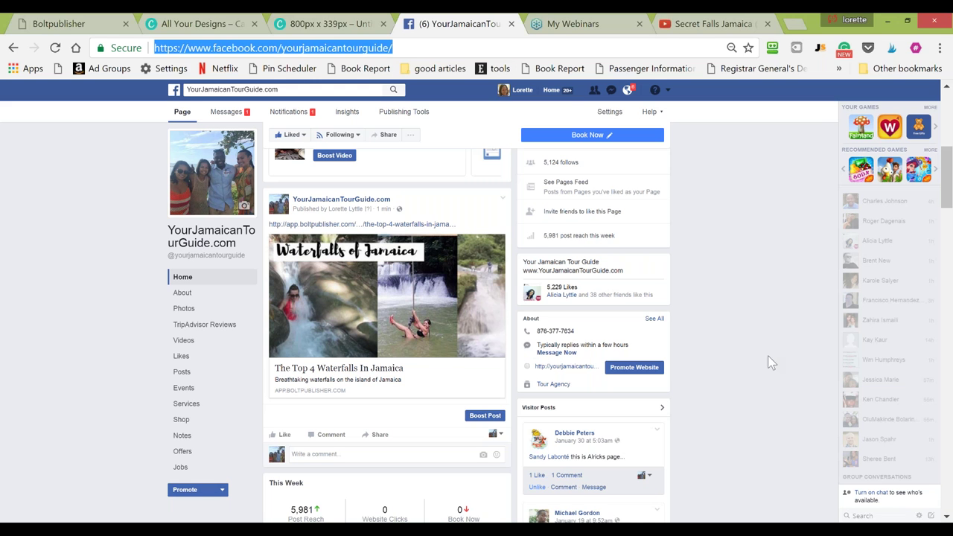
key(alt+Tab)
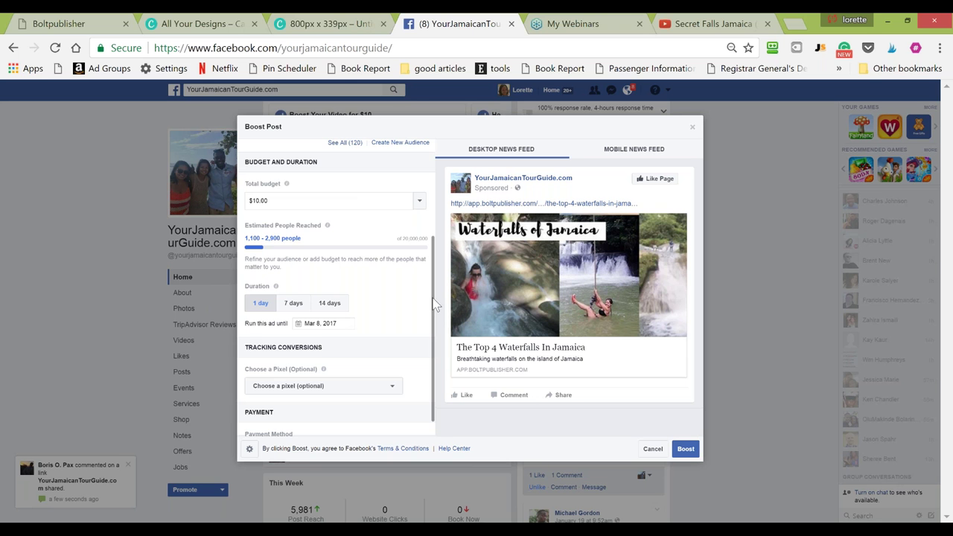
Review the boost settings for audience, budget, duration, tracking and payment, check the mobile news feed preview, and cancel the promotion
drag(436, 305, 439, 240)
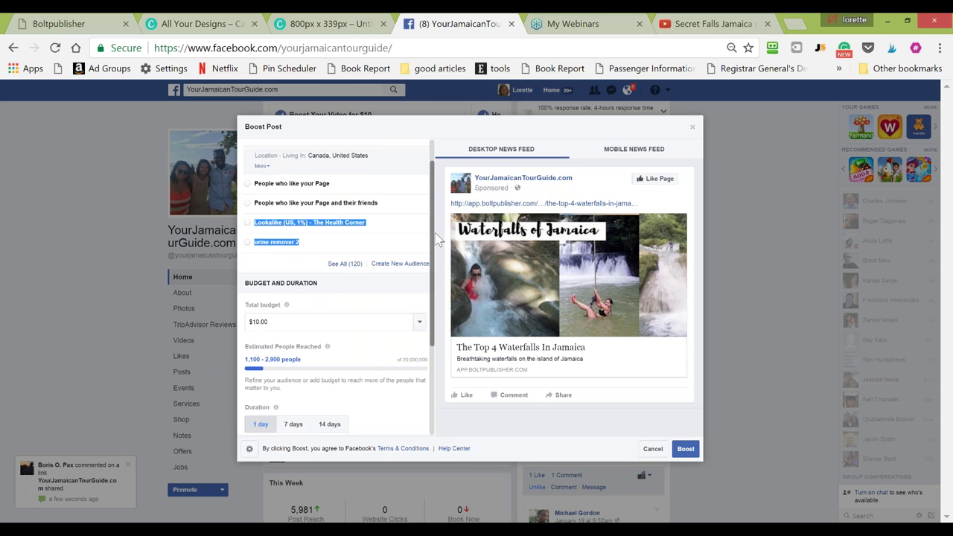
scroll(438, 238, down, 1)
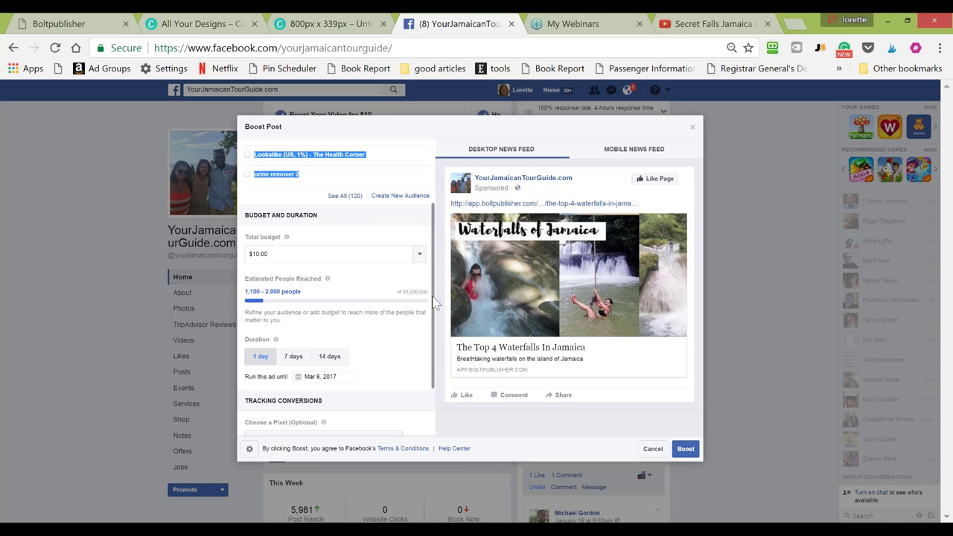
drag(246, 309, 432, 330)
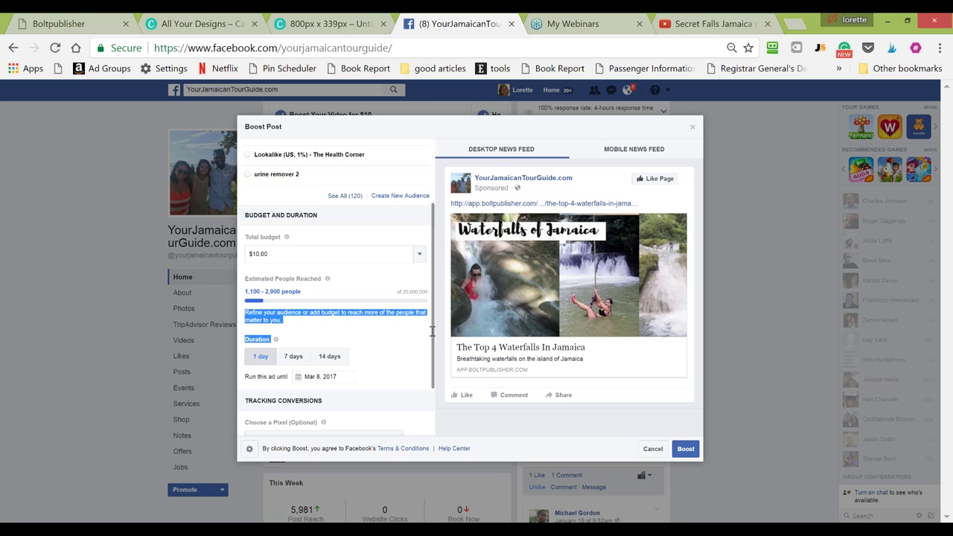
scroll(438, 371, down, 1)
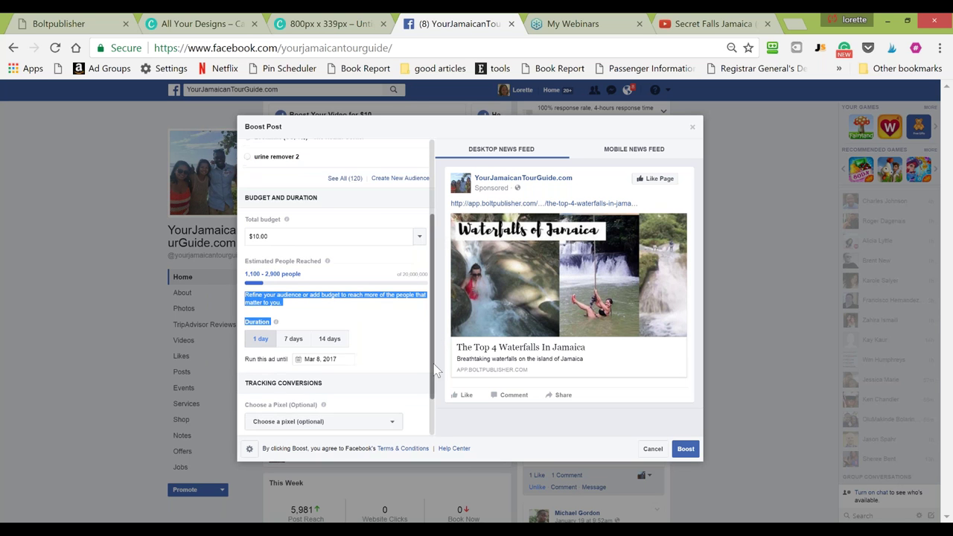
scroll(403, 311, down, 3)
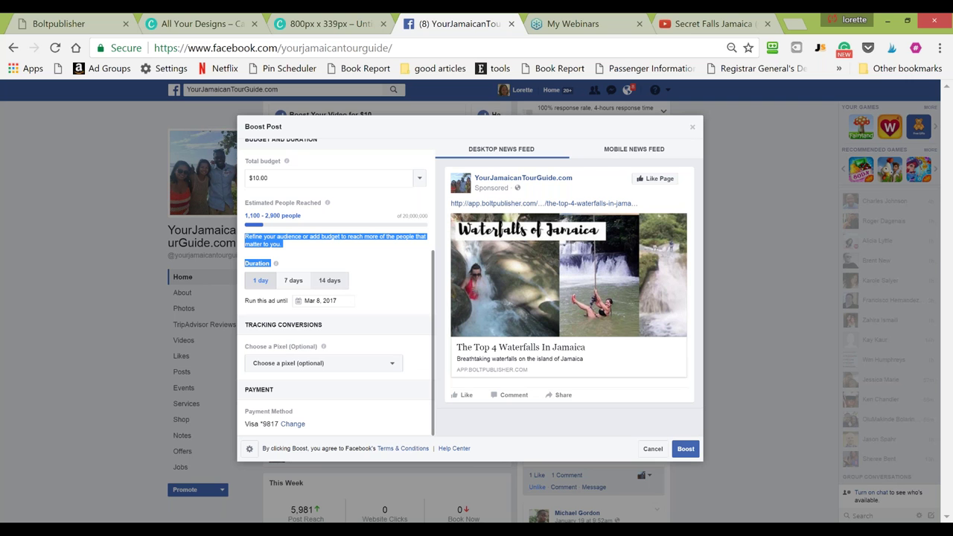
click(607, 156)
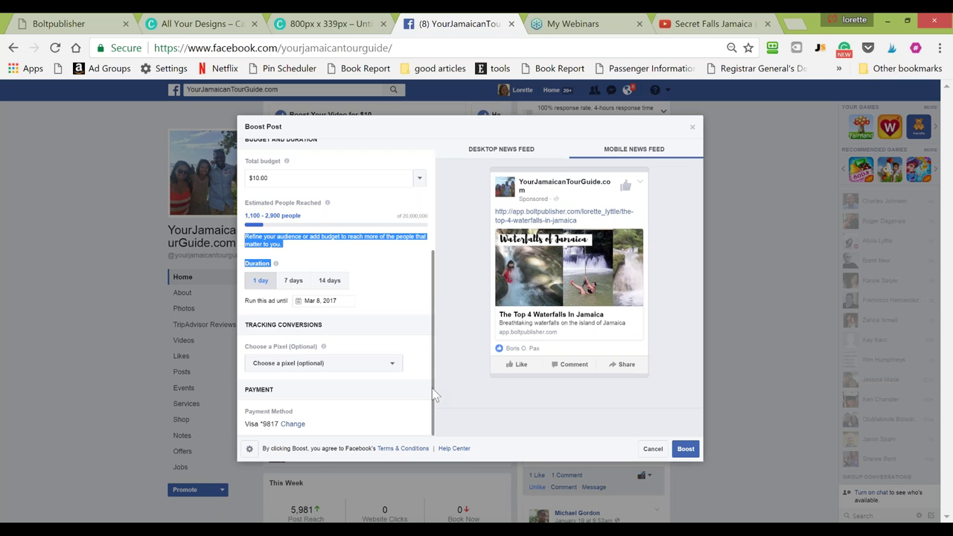
drag(434, 394, 450, 183)
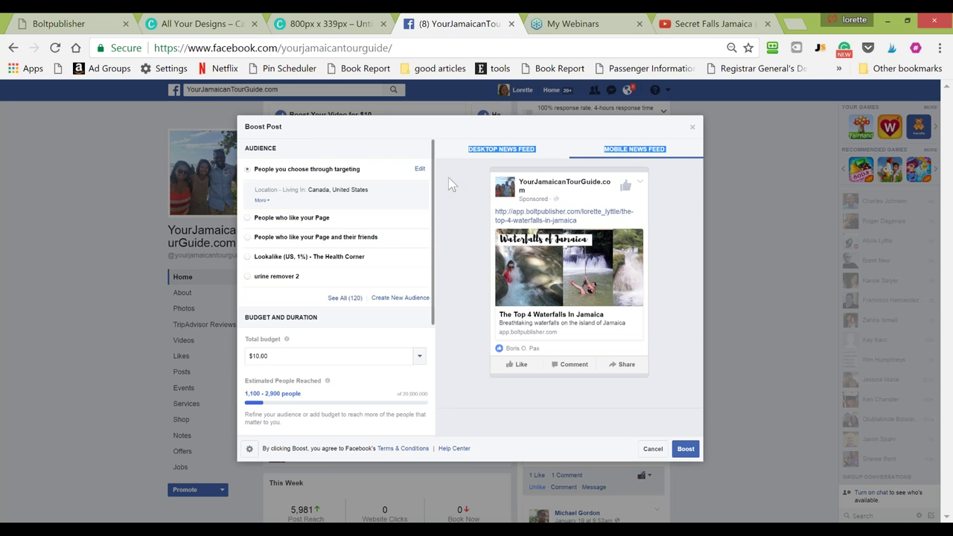
click(652, 448)
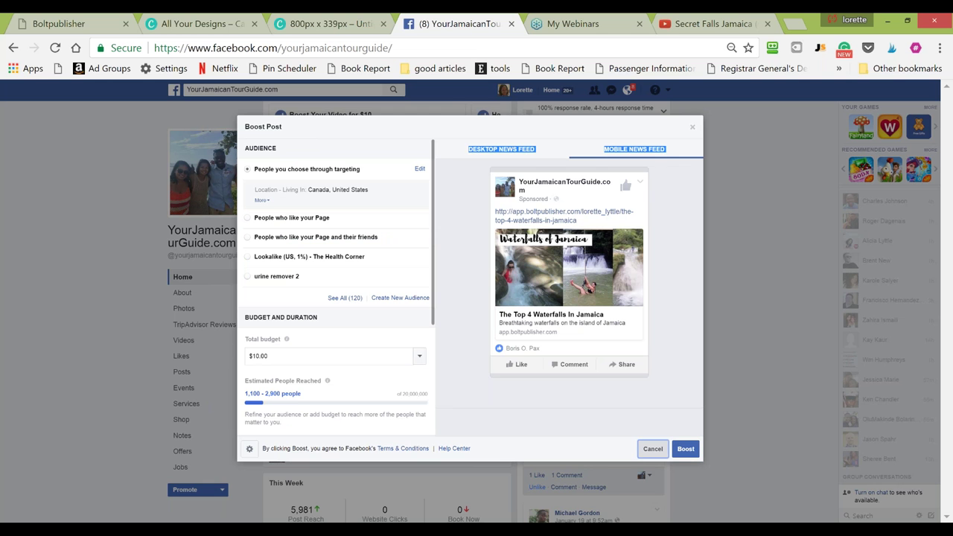
click(652, 448)
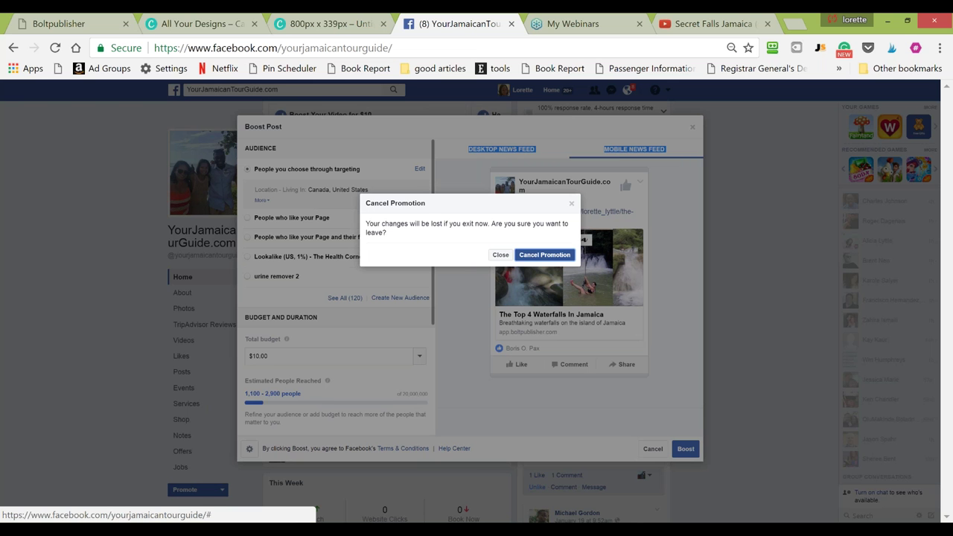
click(545, 255)
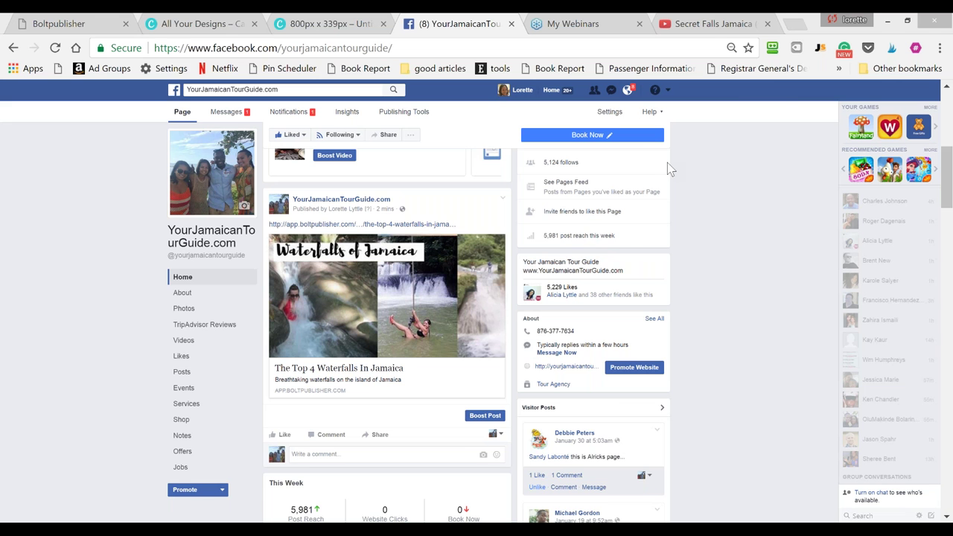
scroll(780, 105, up, 2)
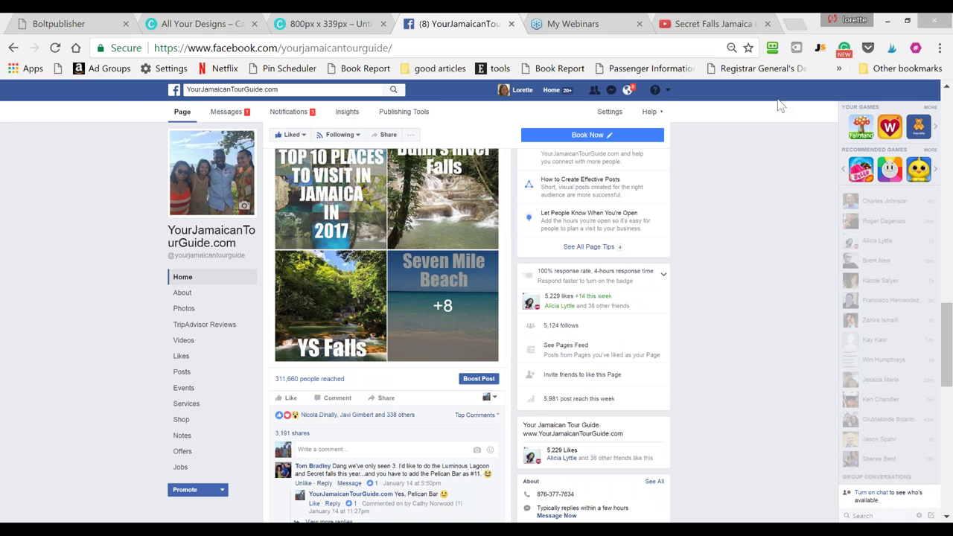